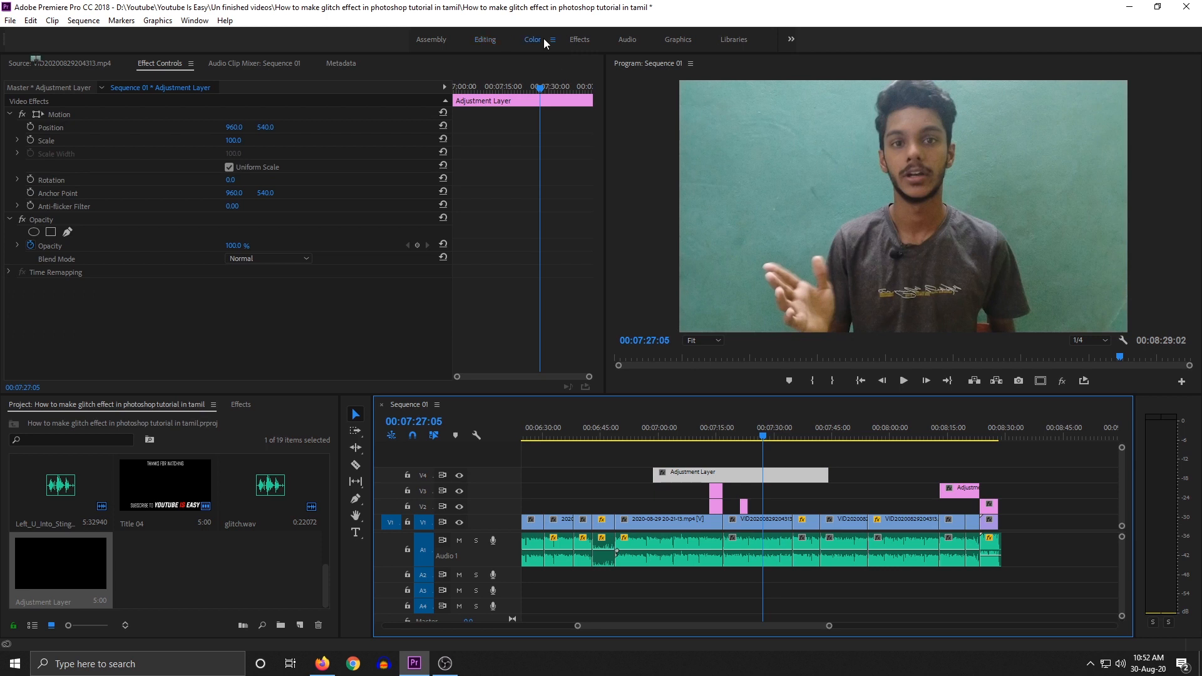
Step: In the Color workspace, grade the adjustment layer with exposure 0.5, contrast 32.9, shadows -31.6, blacks -12.3, lowered highlights and a vignette amount of -1.6
left_click(543, 40)
left_click(1072, 119)
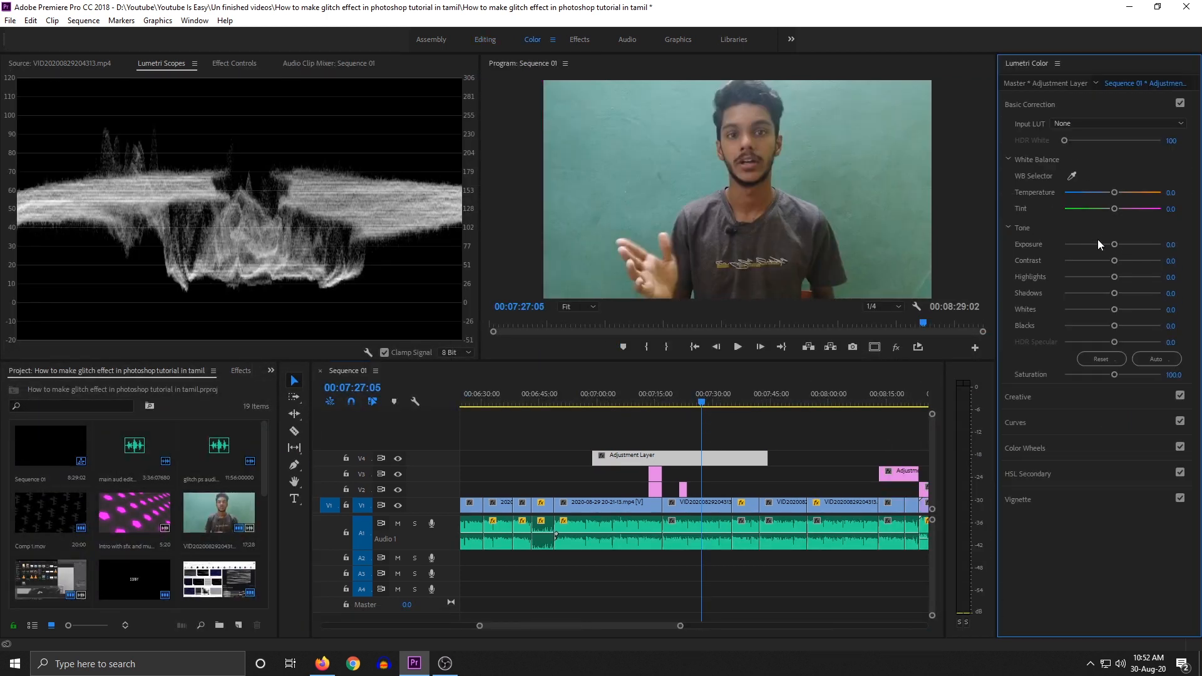
left_click_drag(1116, 245, 1106, 326)
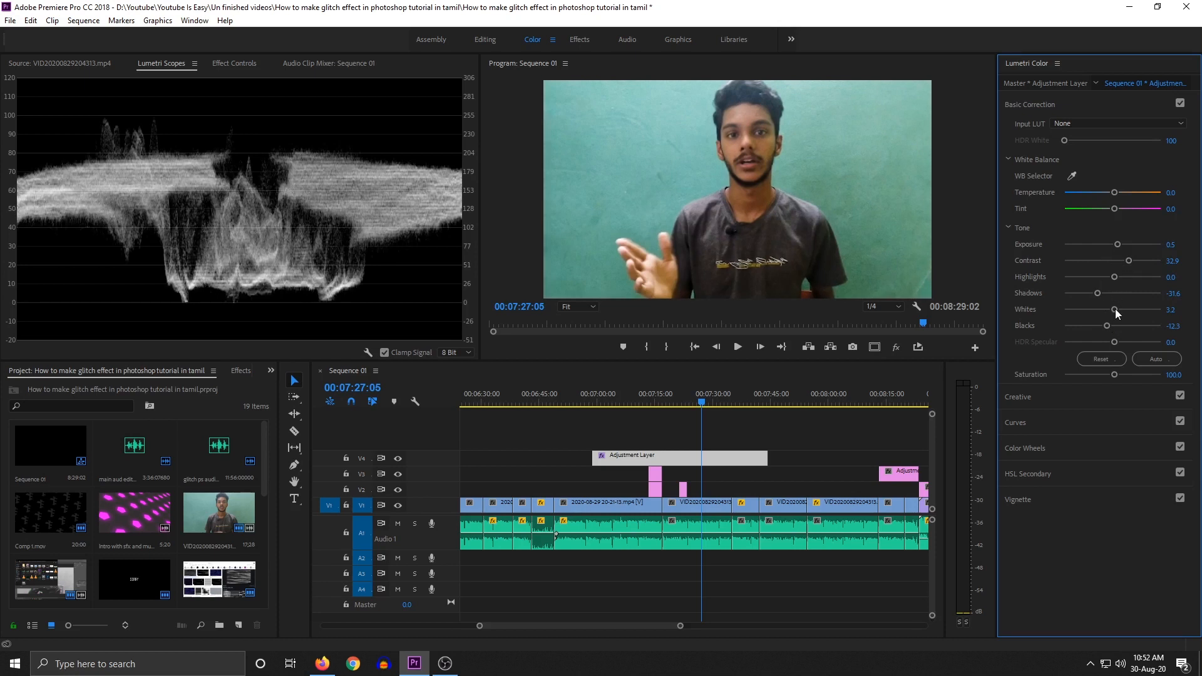
left_click_drag(1115, 282, 1102, 281)
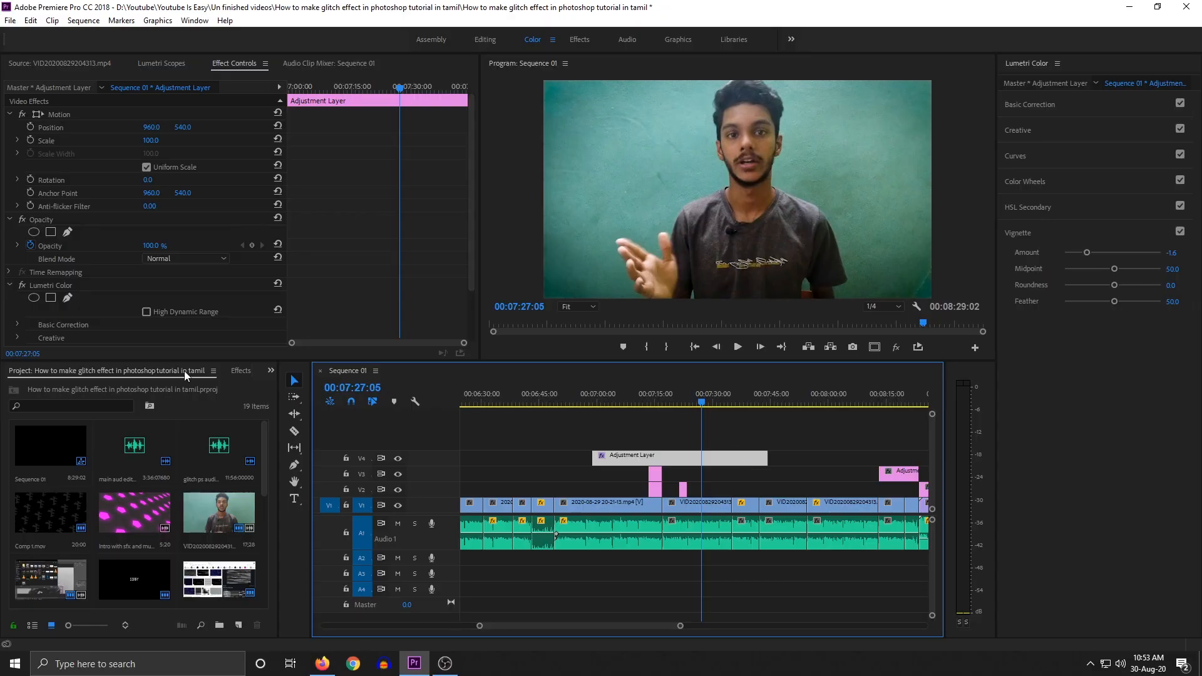
Step: Reselect the adjustment layer and its Lumetri Color effect, and extend the layer's end to the end of the sequence
left_click(677, 444)
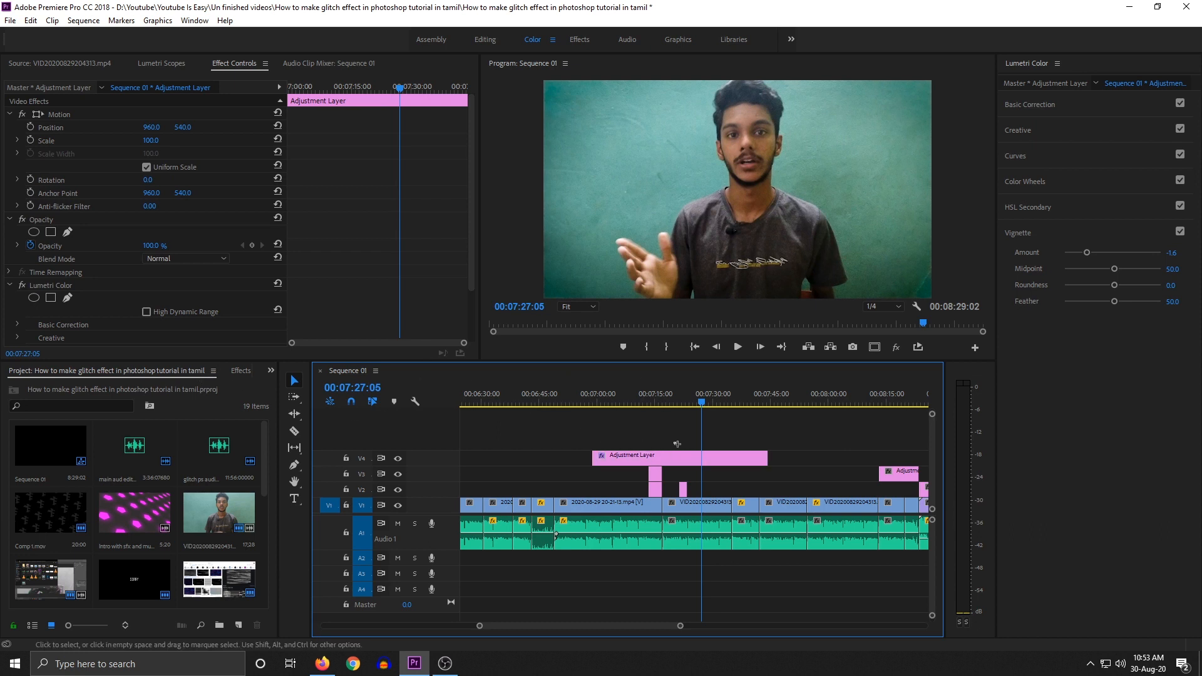
left_click(698, 457)
scroll(101, 283, "down", 2)
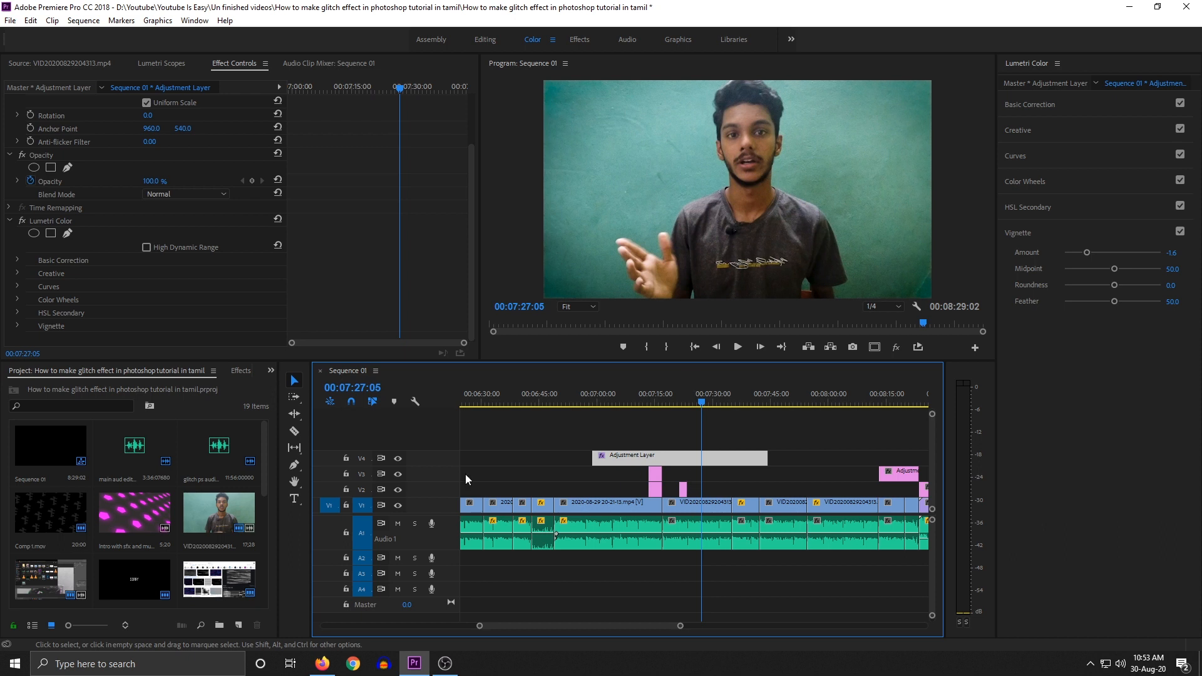
left_click(55, 220)
key("minus")
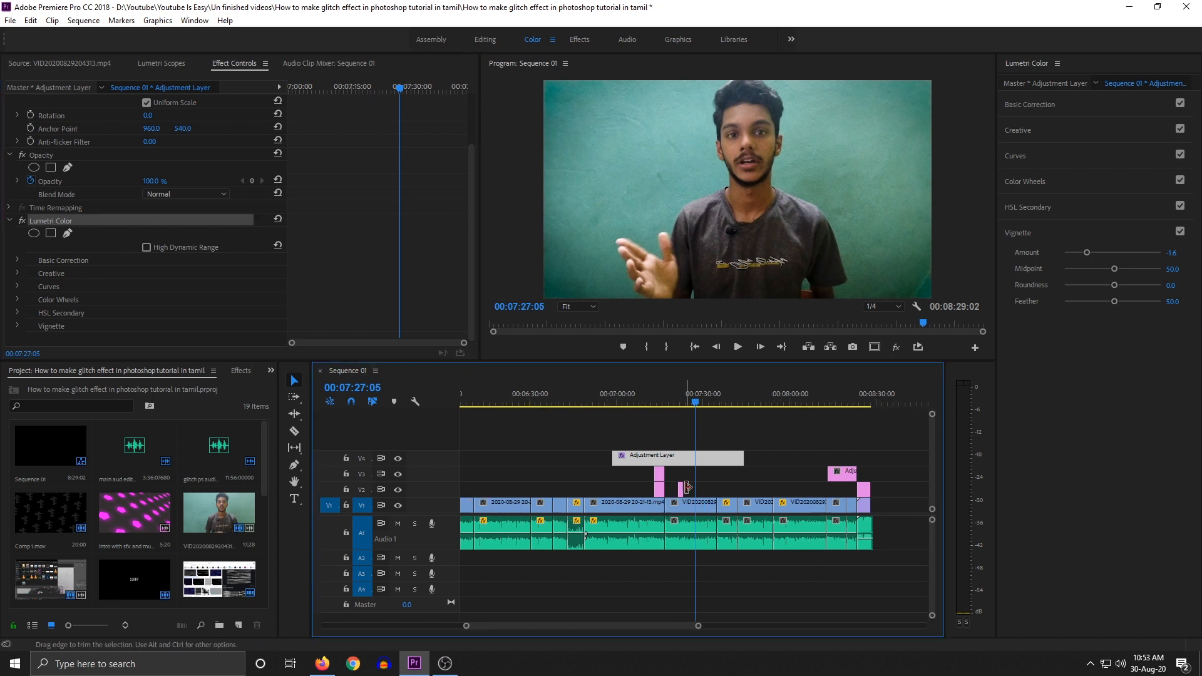
left_click_drag(768, 451, 875, 448)
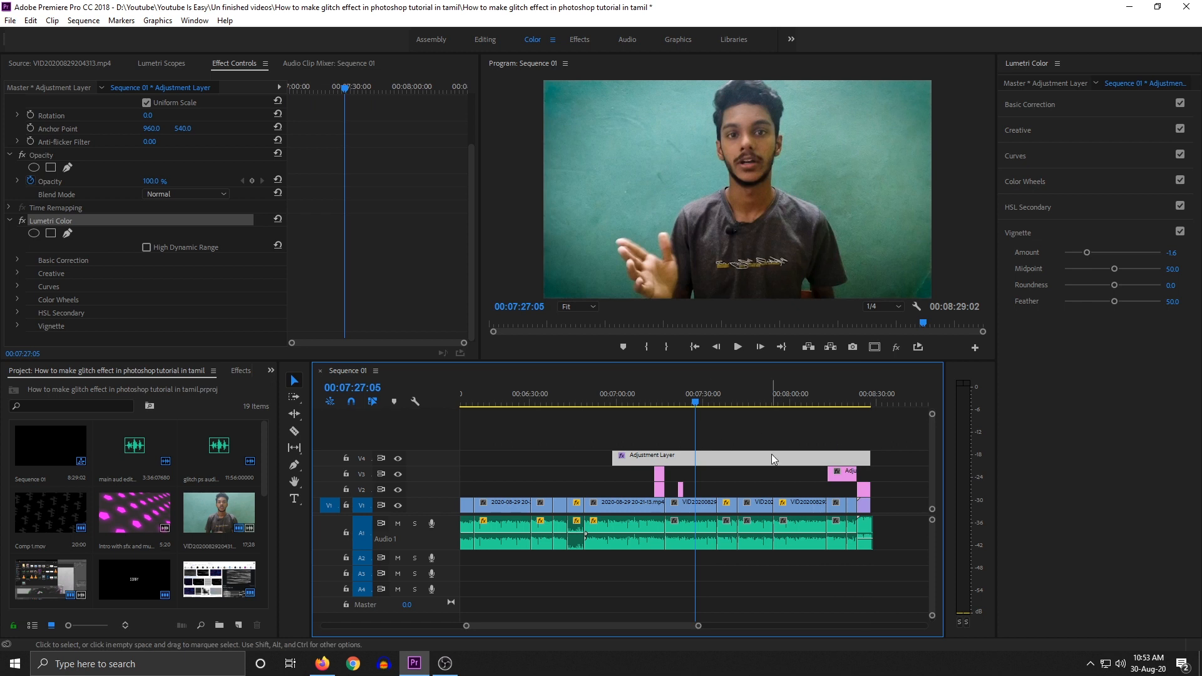
Step: Check the graded picture at 00:07:44:23 and 00:07:58:20, and return the playhead to 00:07:27:05
left_click(747, 402)
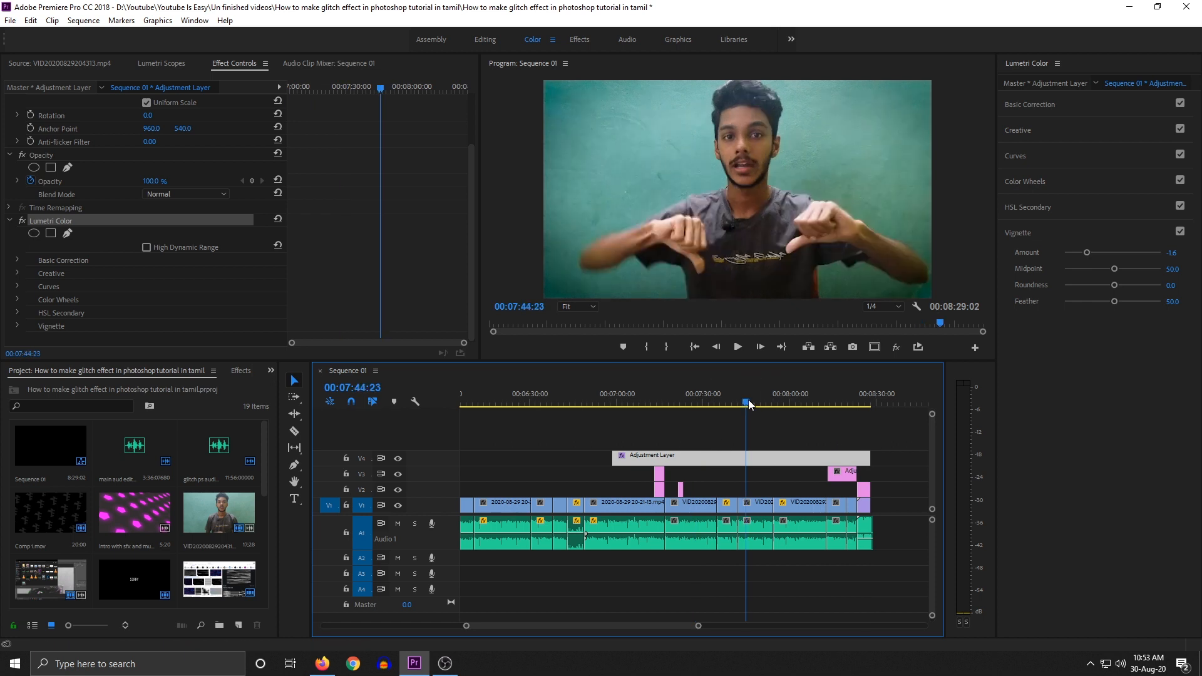
left_click(787, 404)
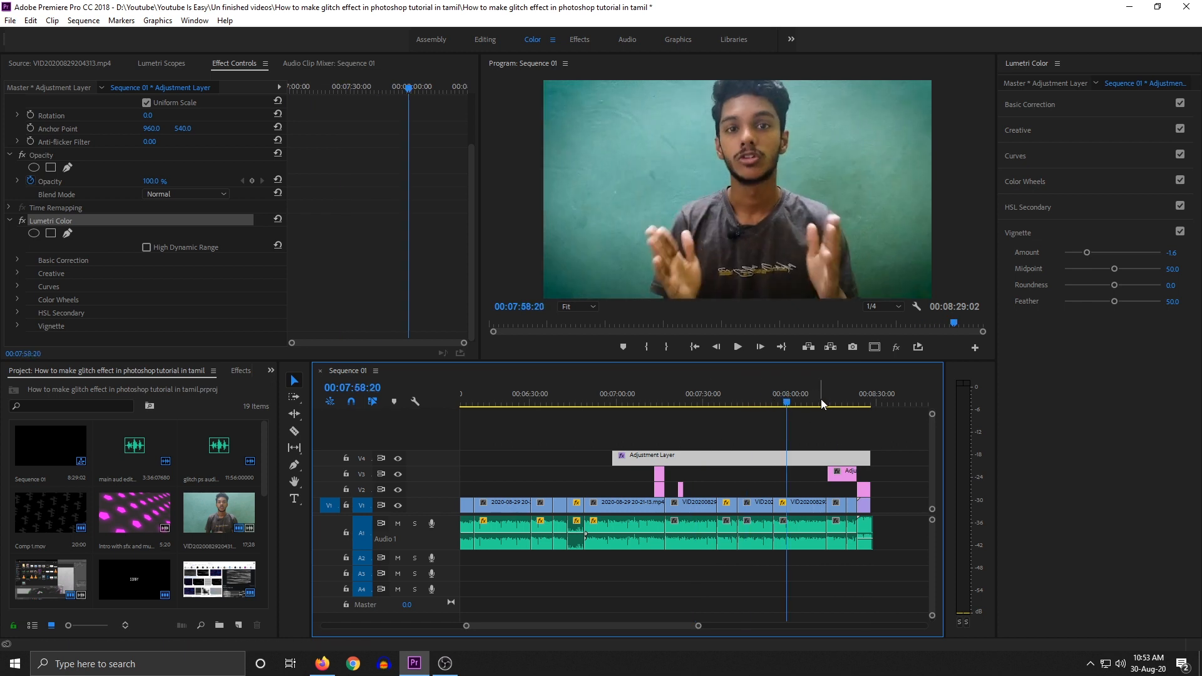
left_click(696, 402)
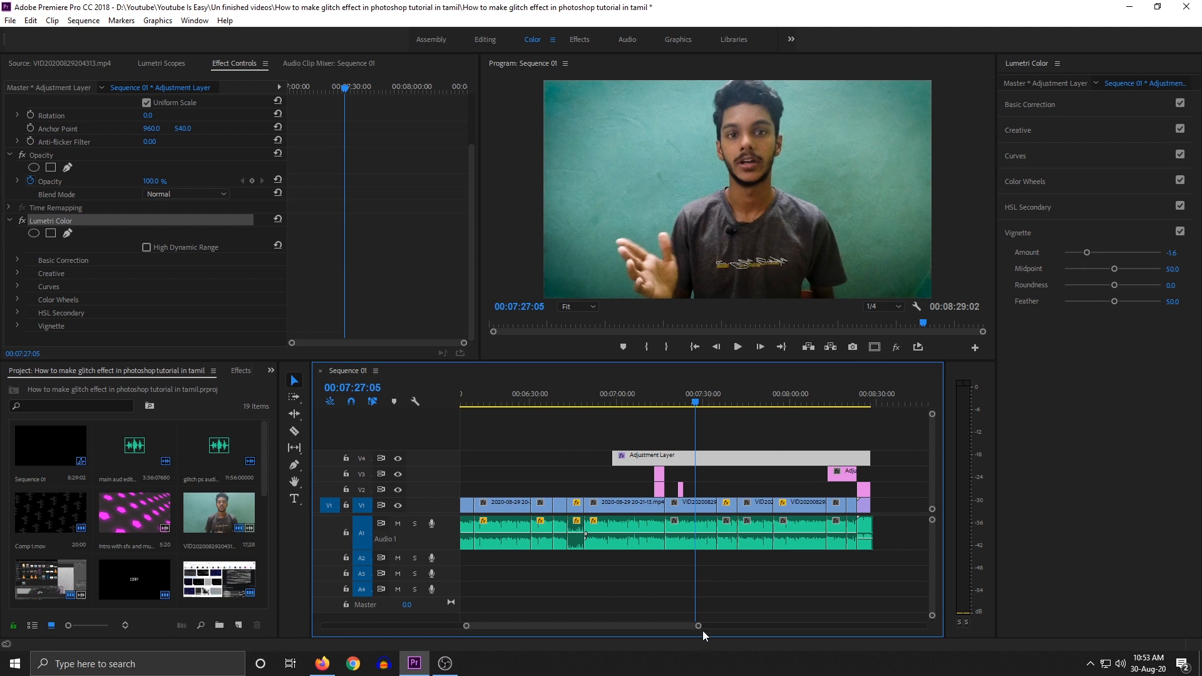
Step: Move the graded adjustment layer down to track V3 above the middle of the sequence, over the V2 title clips
left_click_drag(699, 625, 797, 626)
scroll(586, 551, "up", 3)
scroll(586, 551, "up", 2)
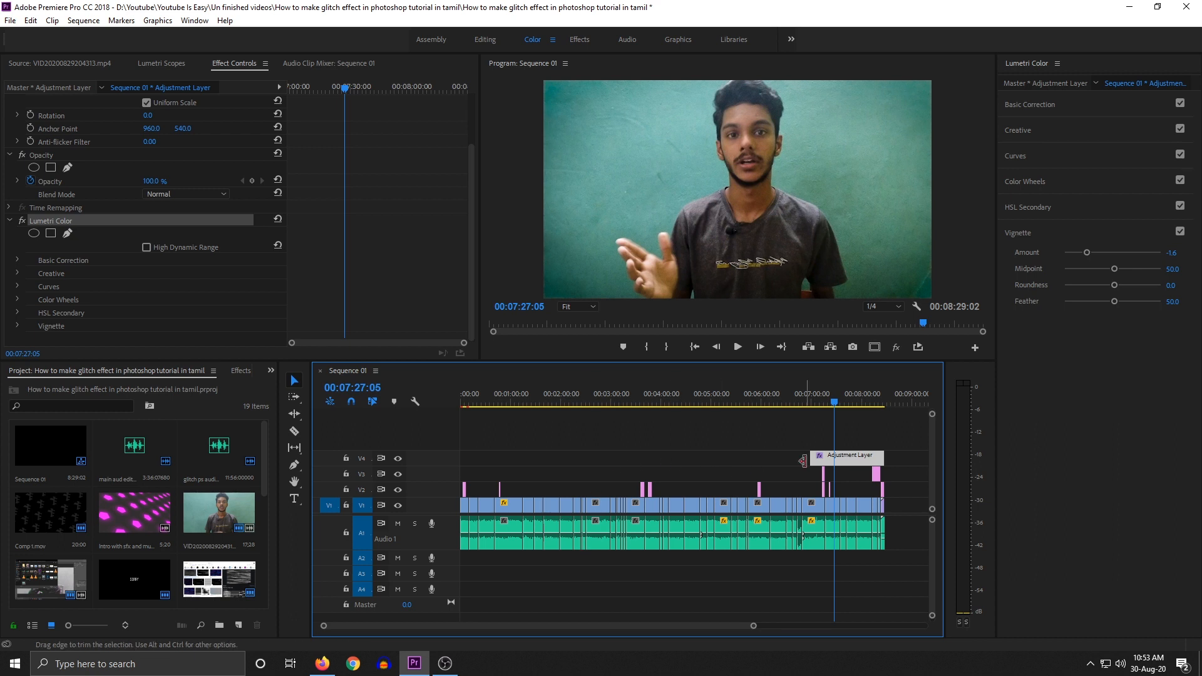
left_click_drag(622, 491, 559, 475)
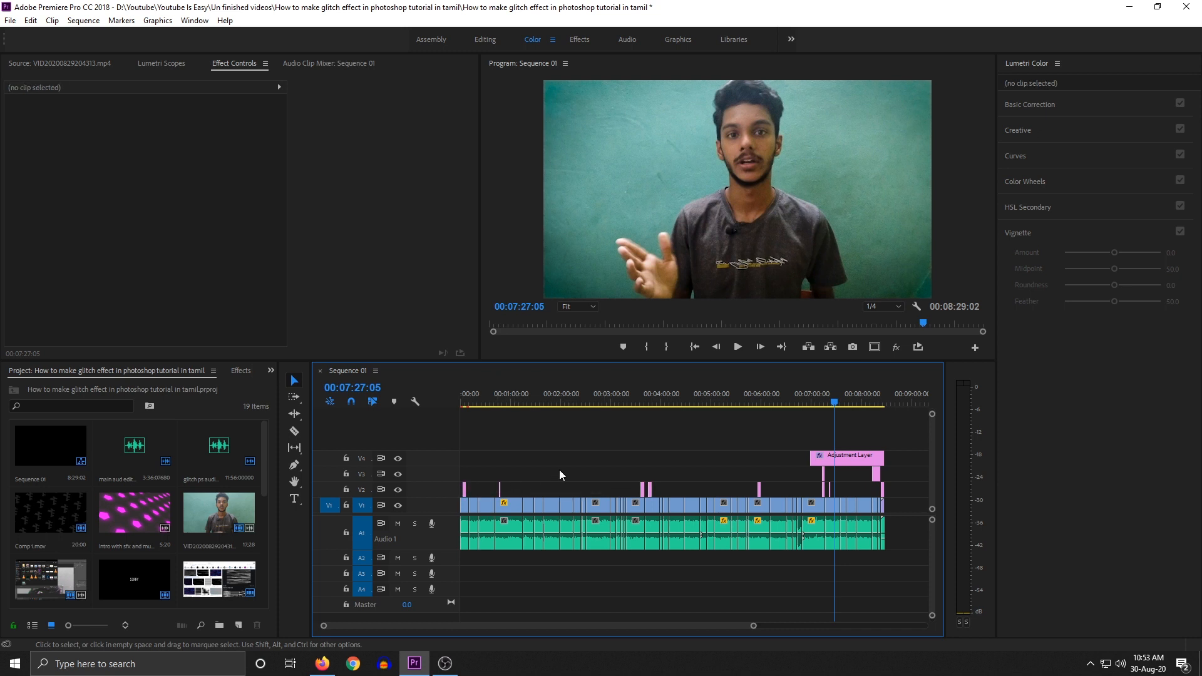
left_click_drag(721, 469, 661, 481)
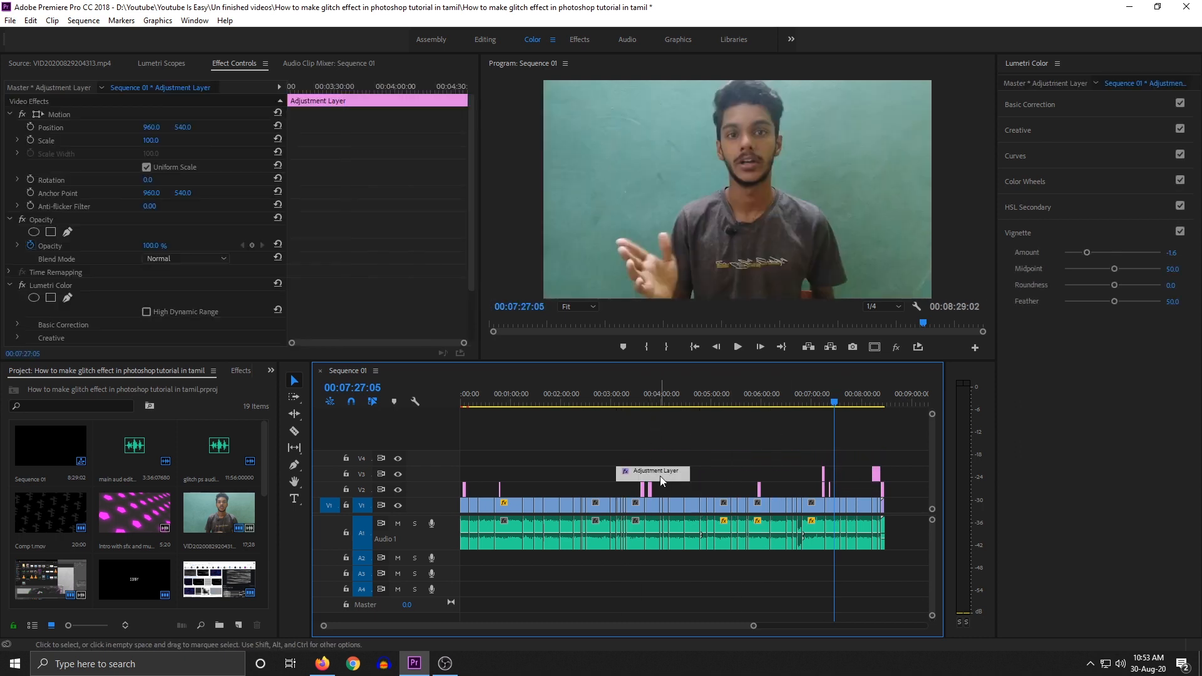
mouse_move(681, 489)
left_mouse_down()
mouse_move(631, 493)
mouse_move(667, 488)
left_mouse_up()
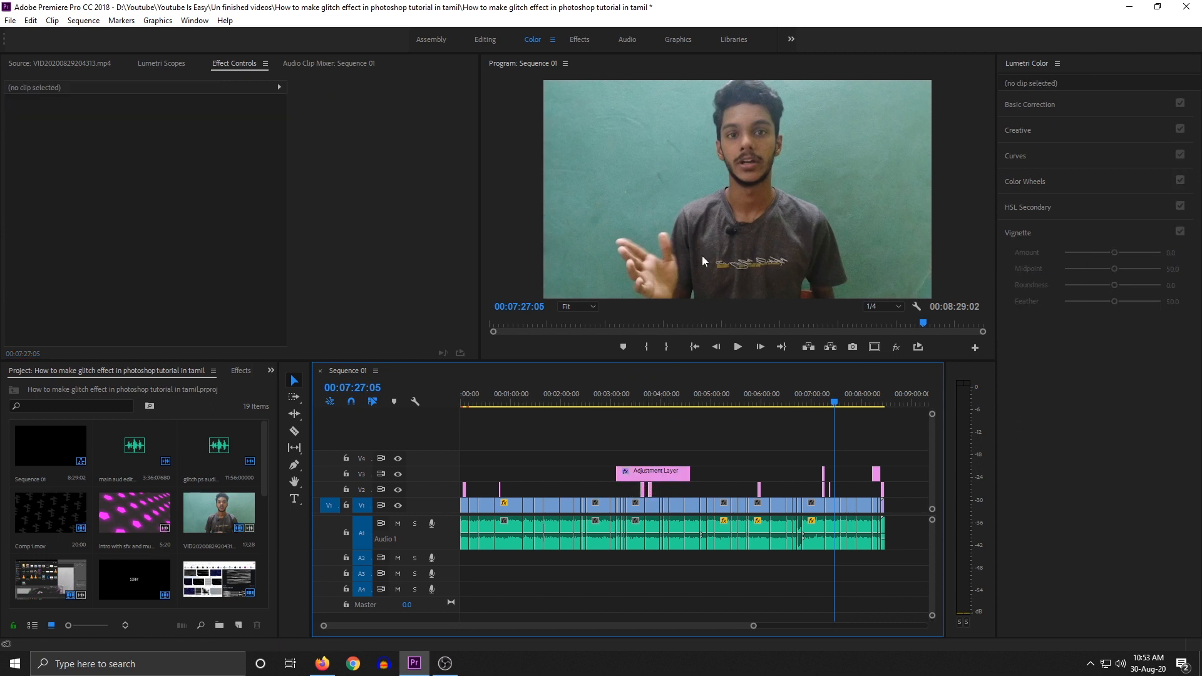
left_click(756, 228)
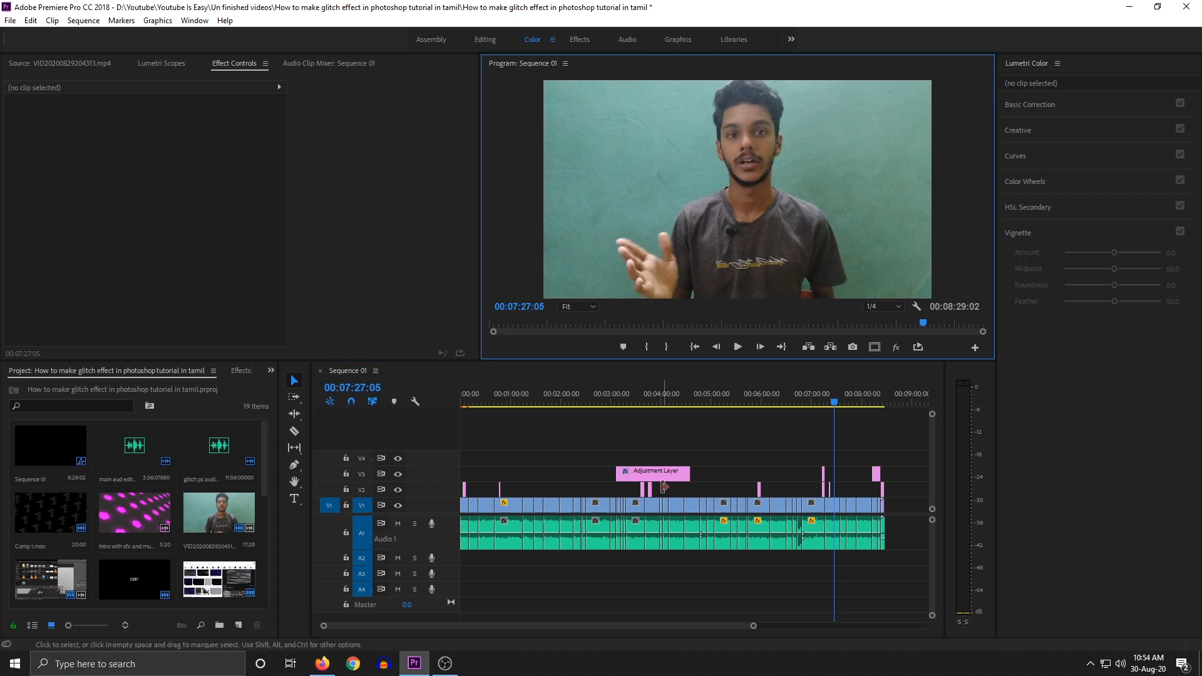
Step: Hide and reshow track V3 at 00:03:47:15 for comparison, and move the adjustment layer to V4, starting at about 00:04:28
left_click(649, 400)
left_click(651, 396)
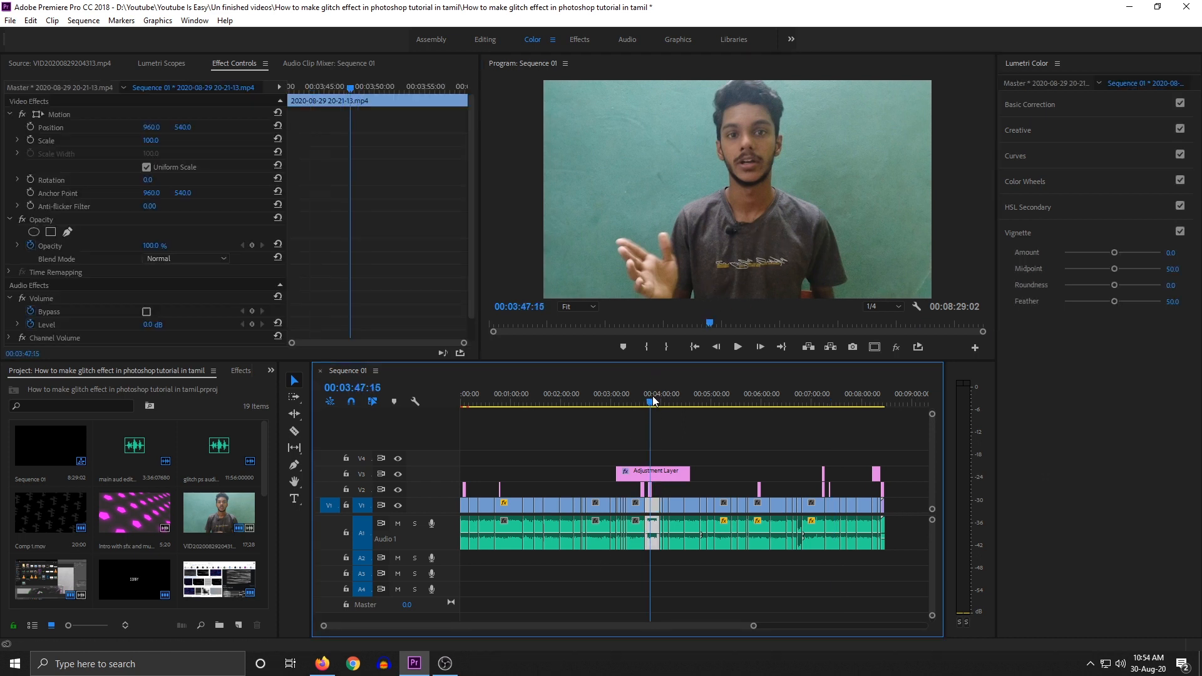
left_click(676, 476)
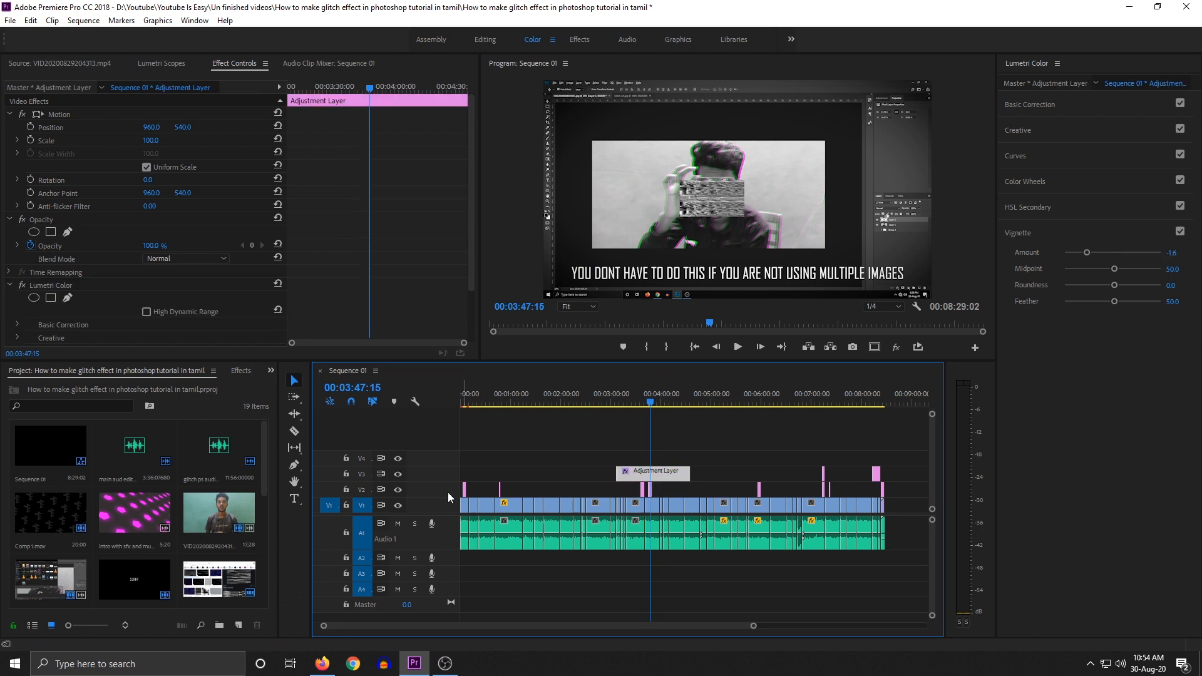
left_click(399, 476)
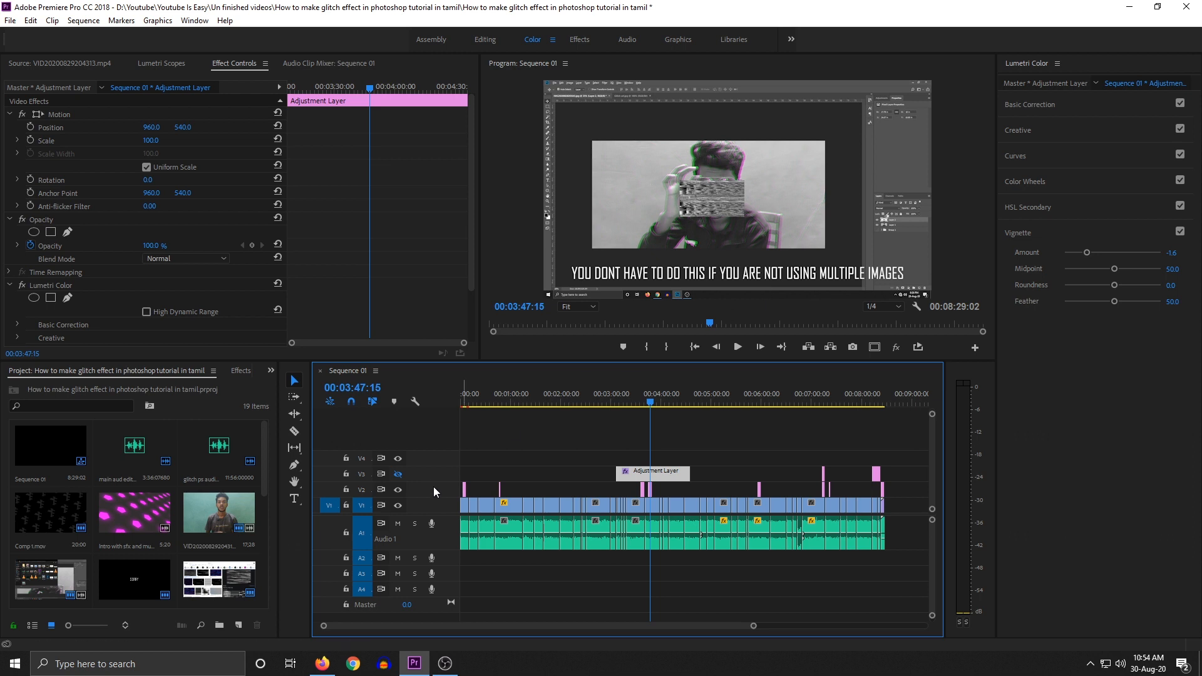
left_click(397, 475)
left_click_drag(667, 476, 734, 461)
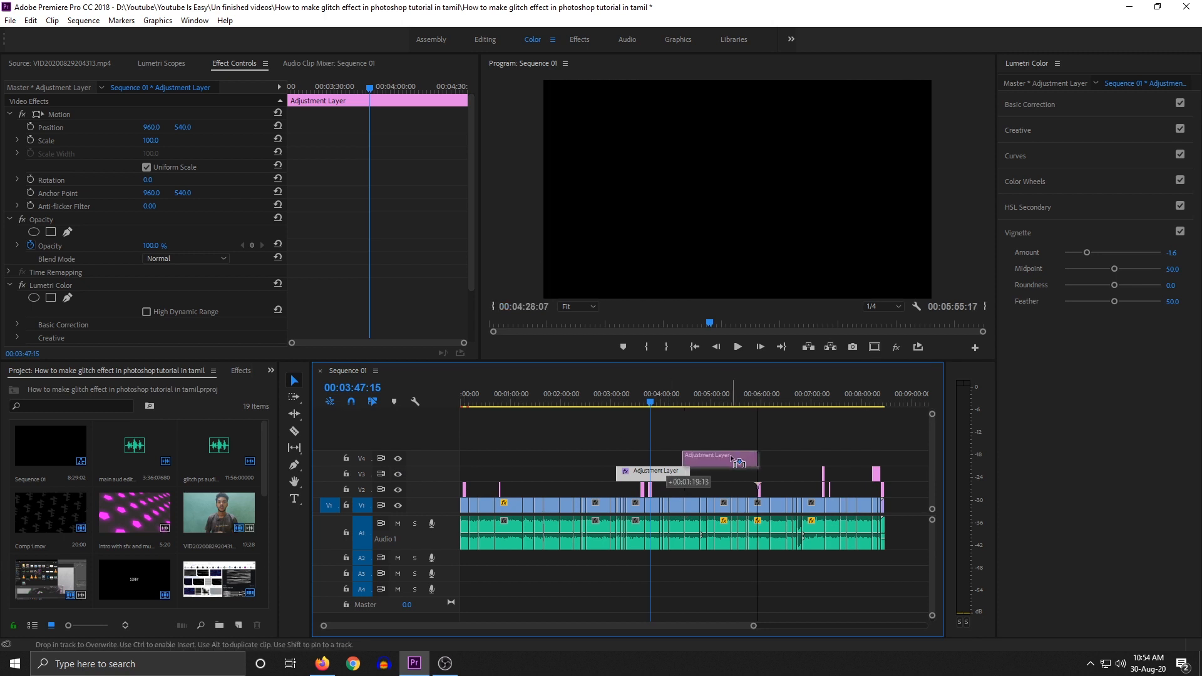
left_click_drag(734, 461, 734, 461)
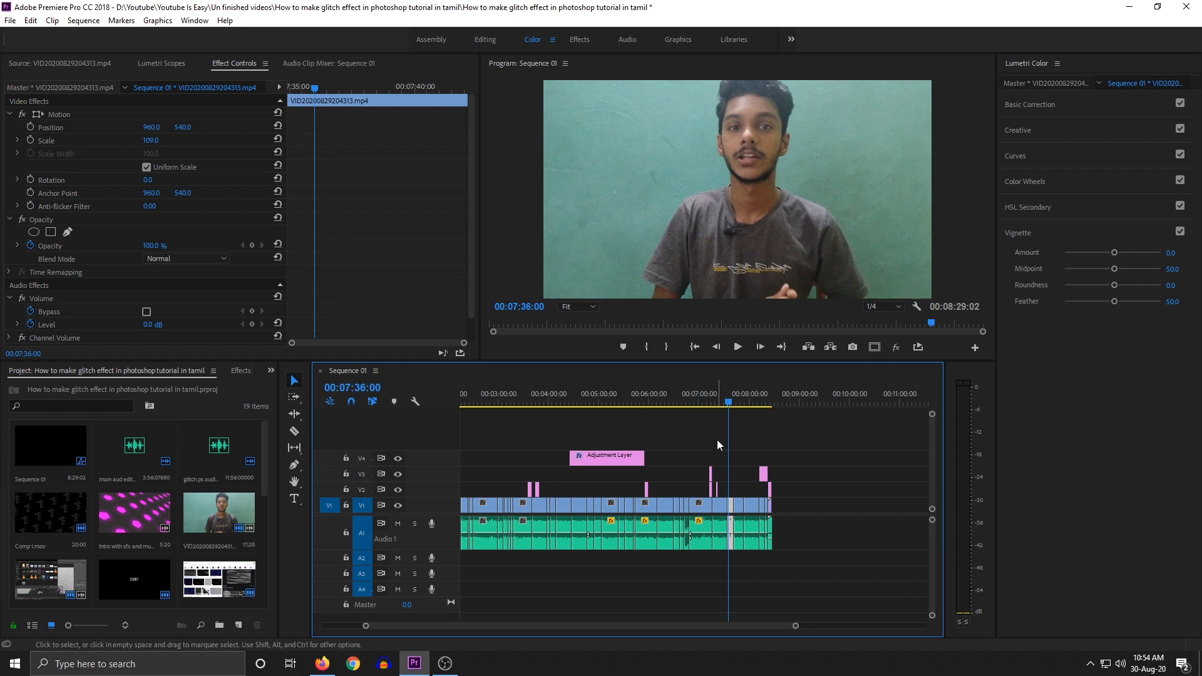
Step: Cut the Lumetri Color effect from the adjustment layer on V4 and delete the layer
left_click(627, 455)
scroll(365, 305, "down", 3)
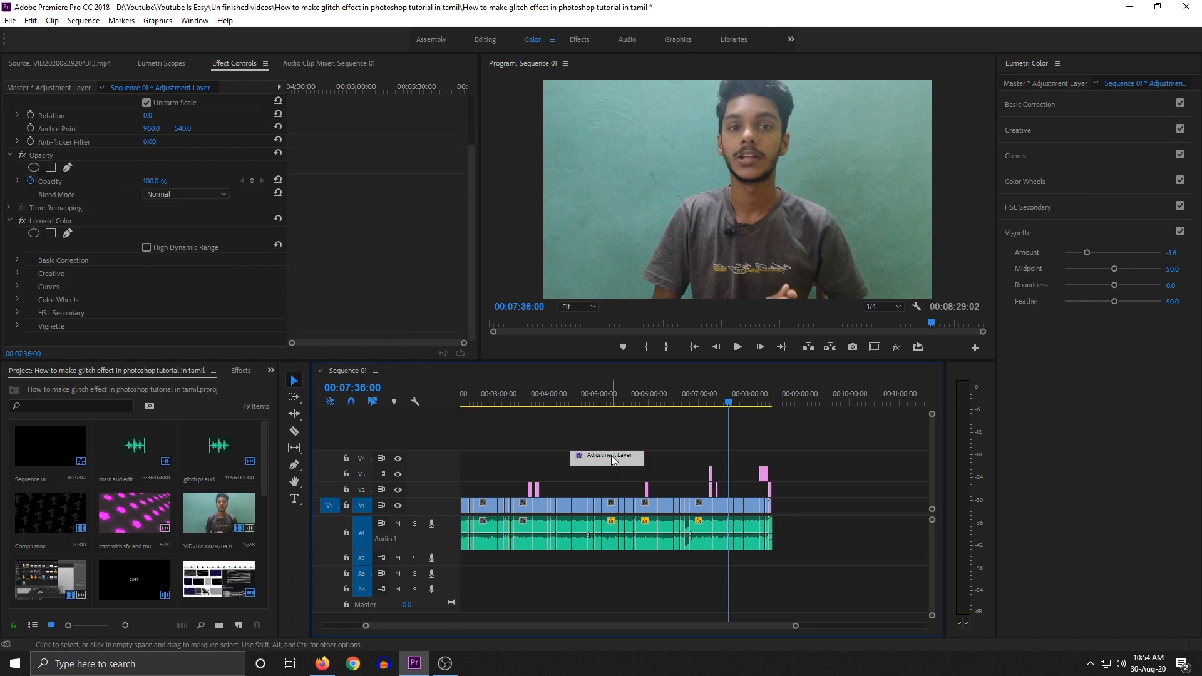
left_click(45, 220)
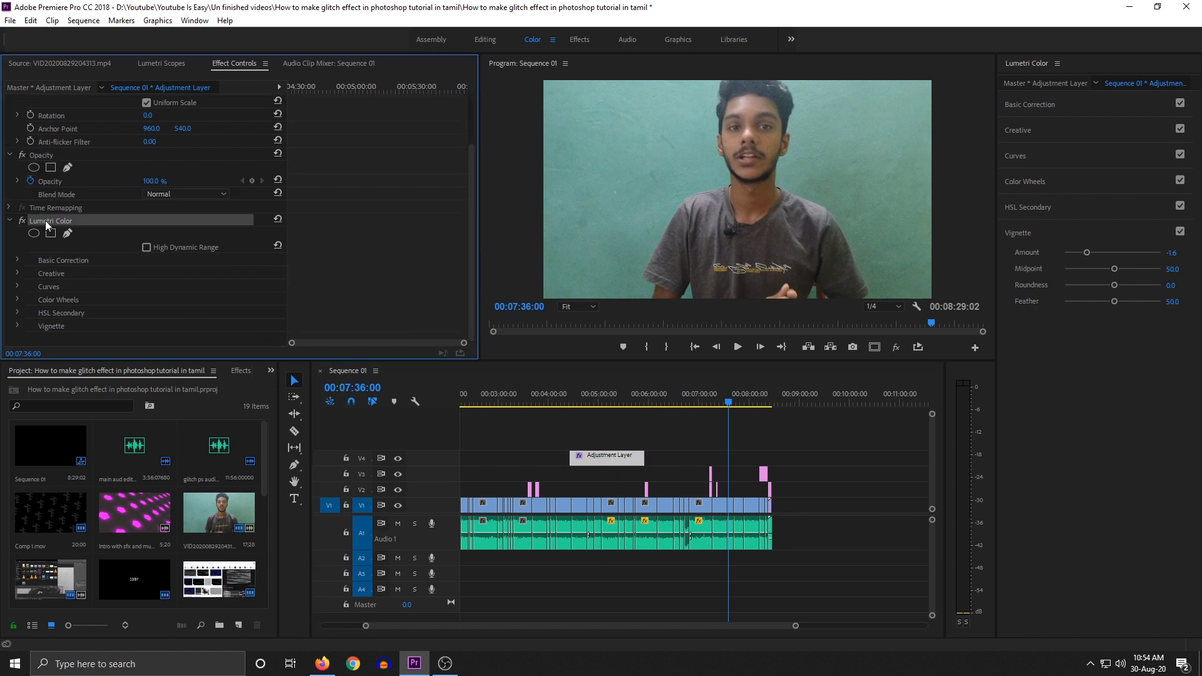
right_click(45, 221)
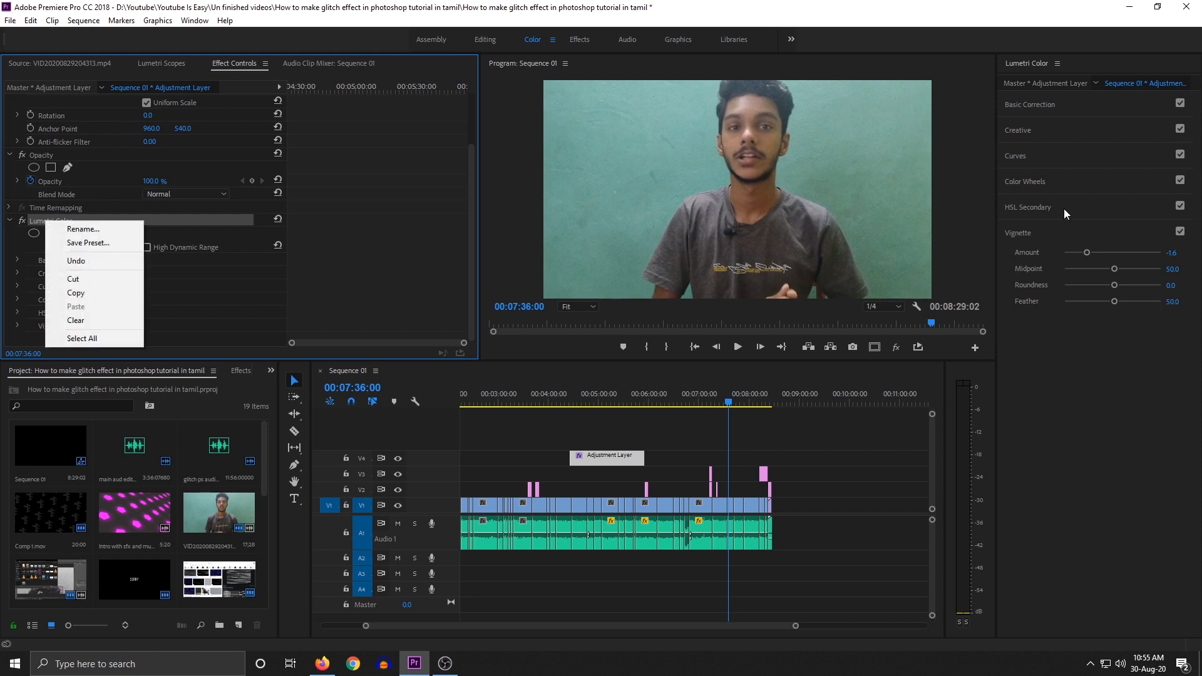
left_click(85, 280)
left_click_drag(632, 432, 559, 454)
key("Delete")
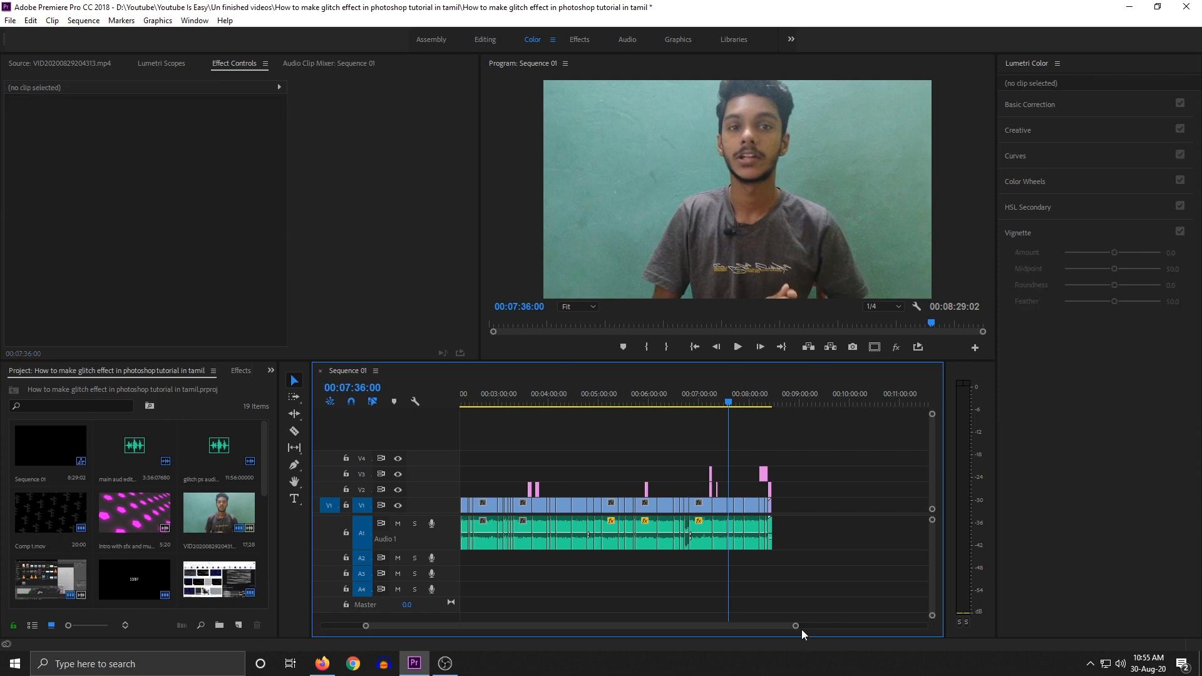
Step: Paste the Lumetri Color effect onto the V1 talking-head clip at 00:07:36:00
left_click_drag(799, 627, 633, 605)
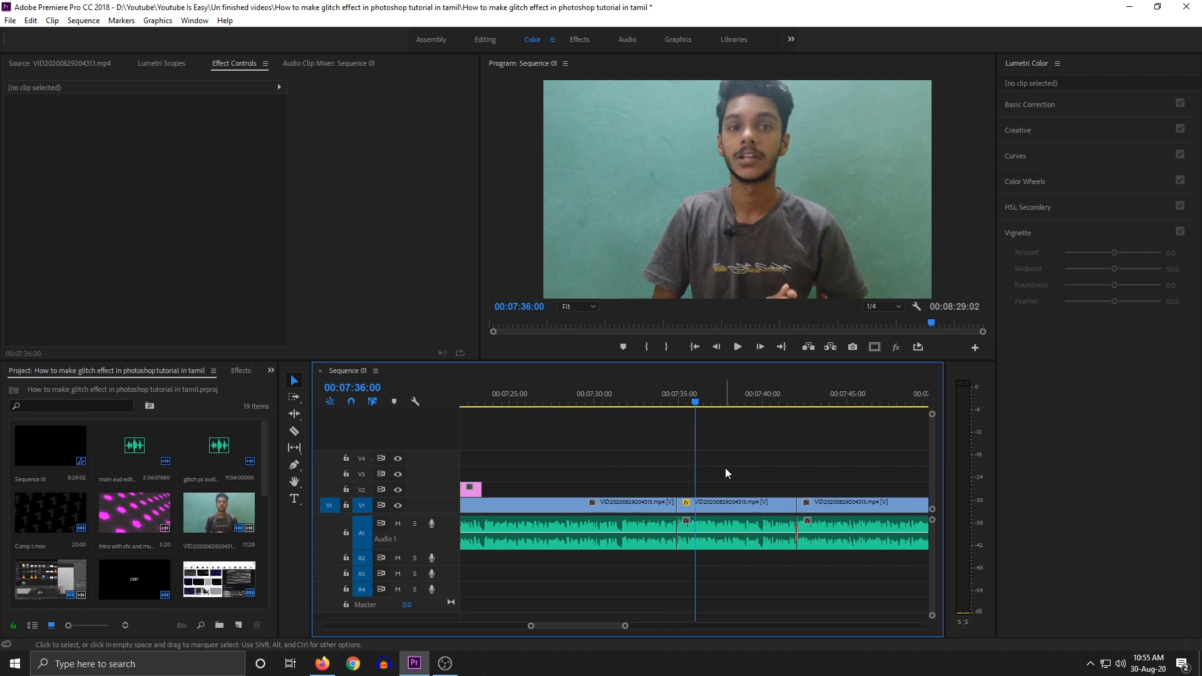
left_click(723, 506)
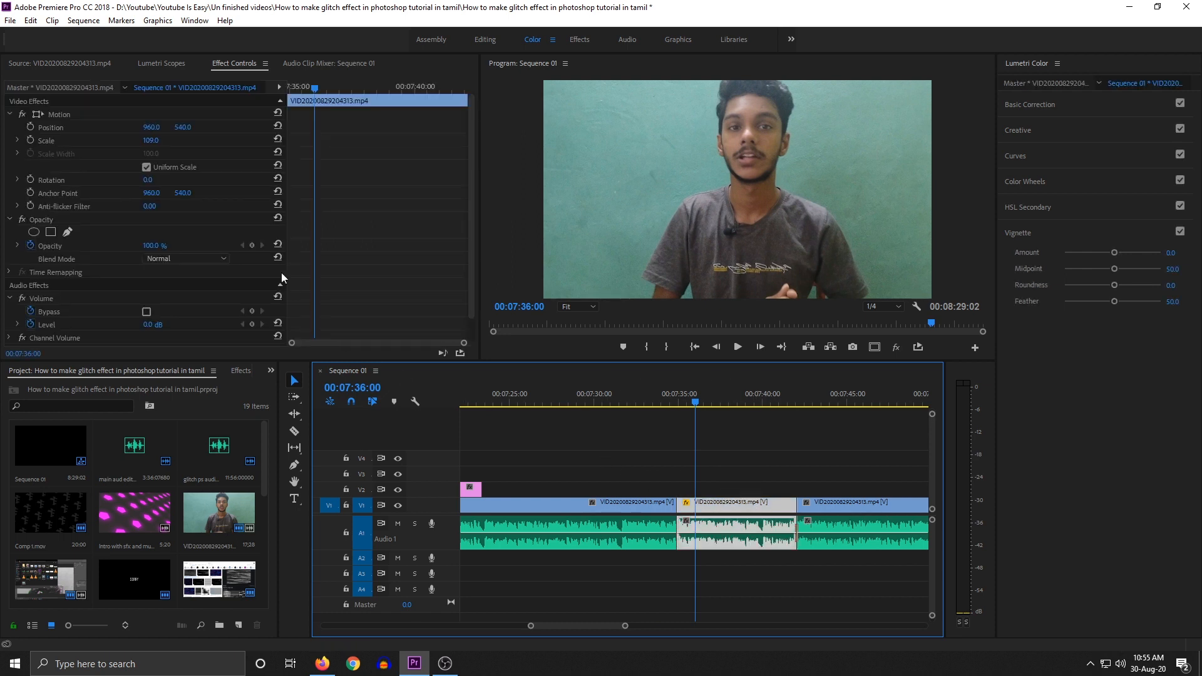
scroll(71, 201, "down", 1)
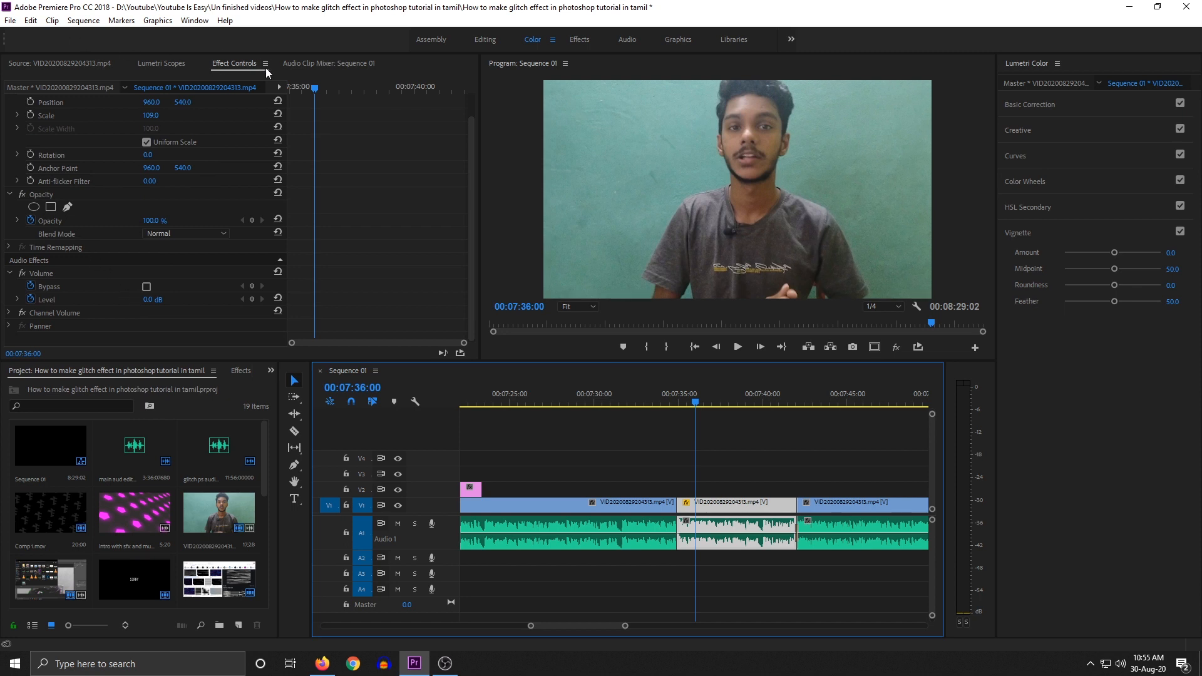
right_click(204, 341)
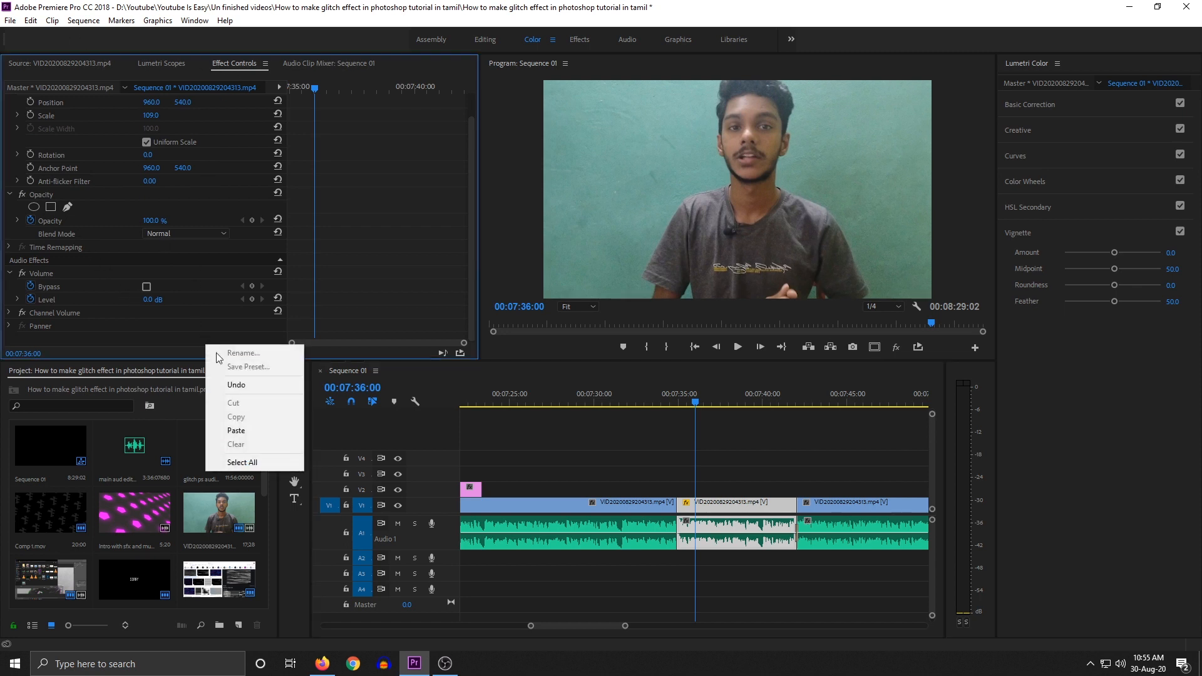
left_click(250, 427)
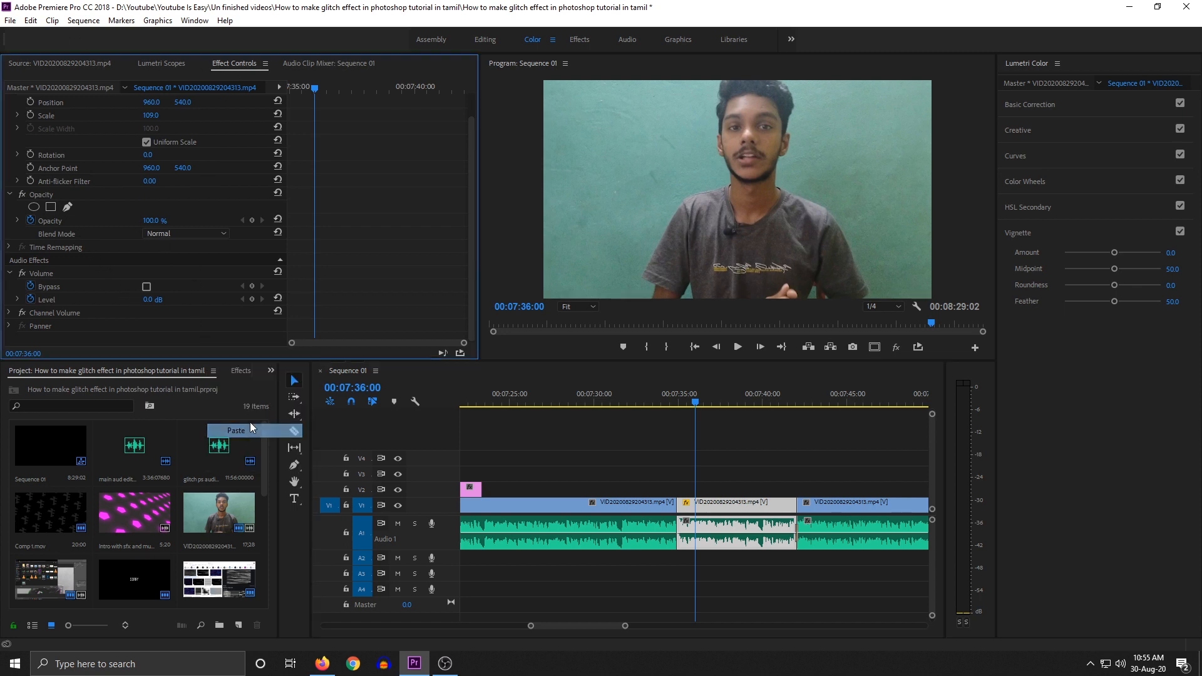
left_click(757, 189)
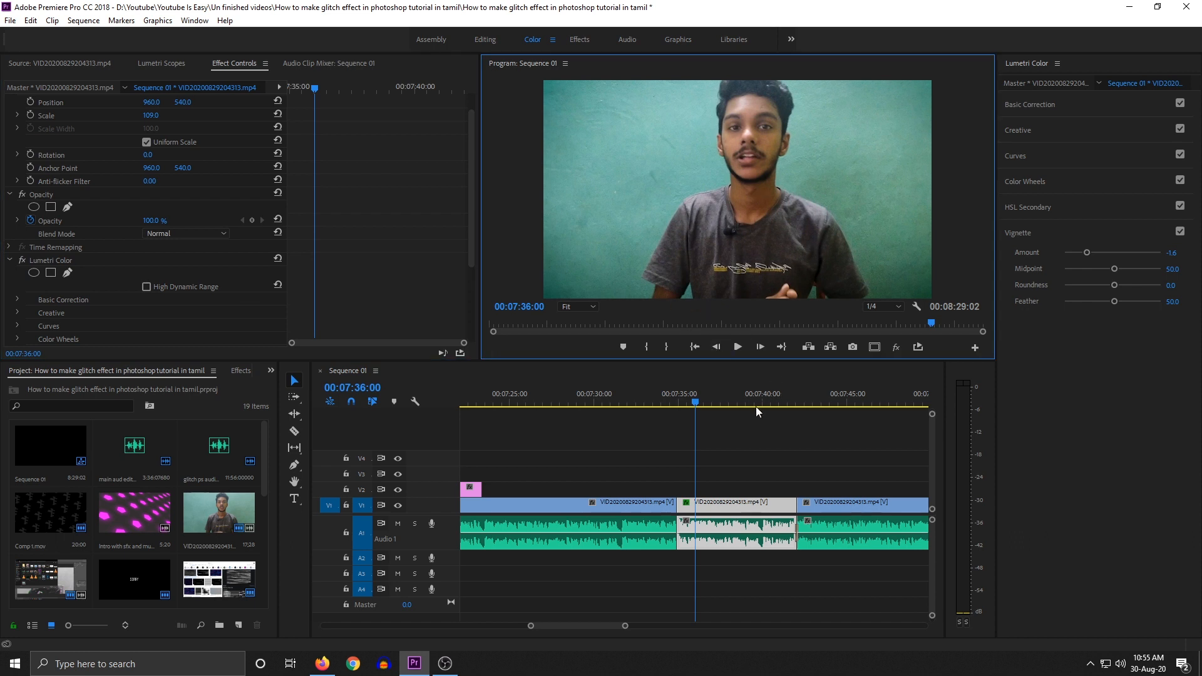
Step: Compare the graded V1 clip with the clips before and after it, and return the playhead to 00:07:37:19
left_click(613, 405)
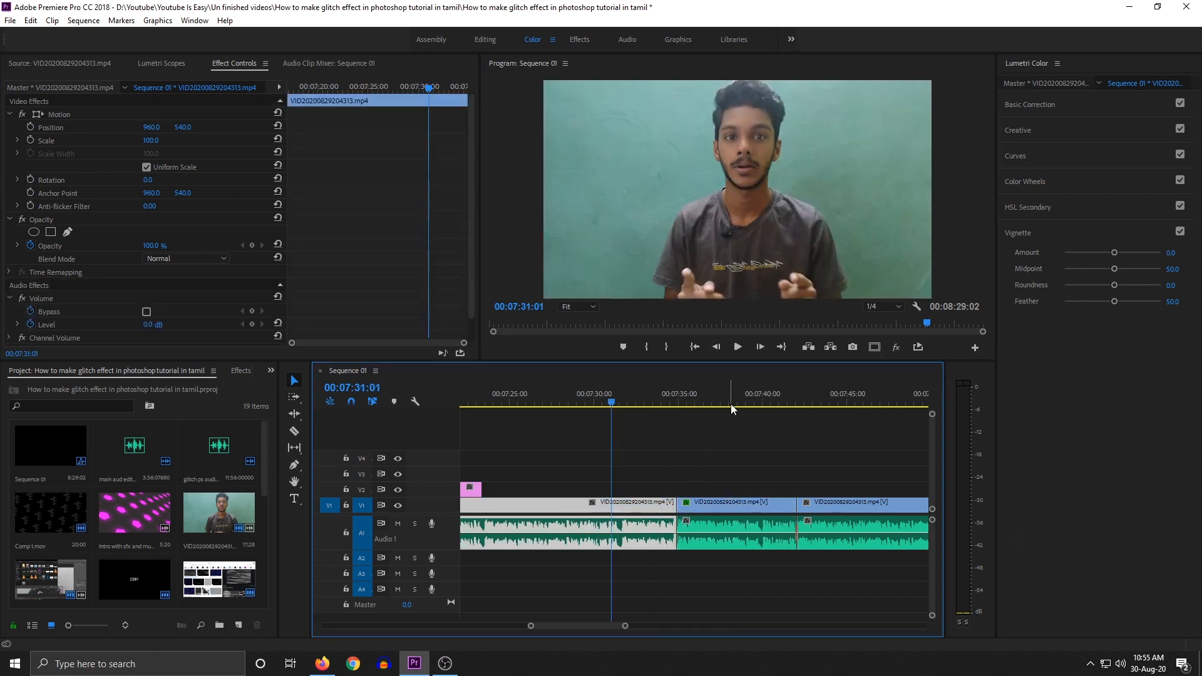
left_click(798, 403)
left_click(836, 402)
left_click(725, 402)
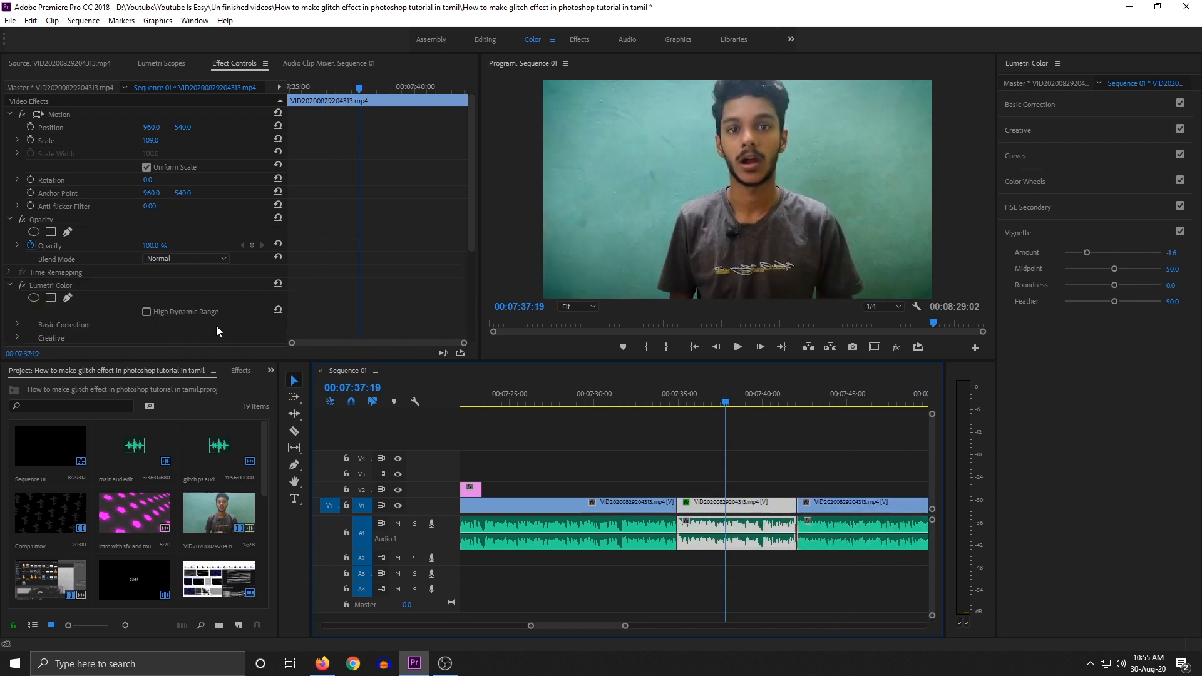
Step: Cut the Lumetri Color effect from the V1 clip at 00:07:37:19 and keep that clip selected
right_click(52, 286)
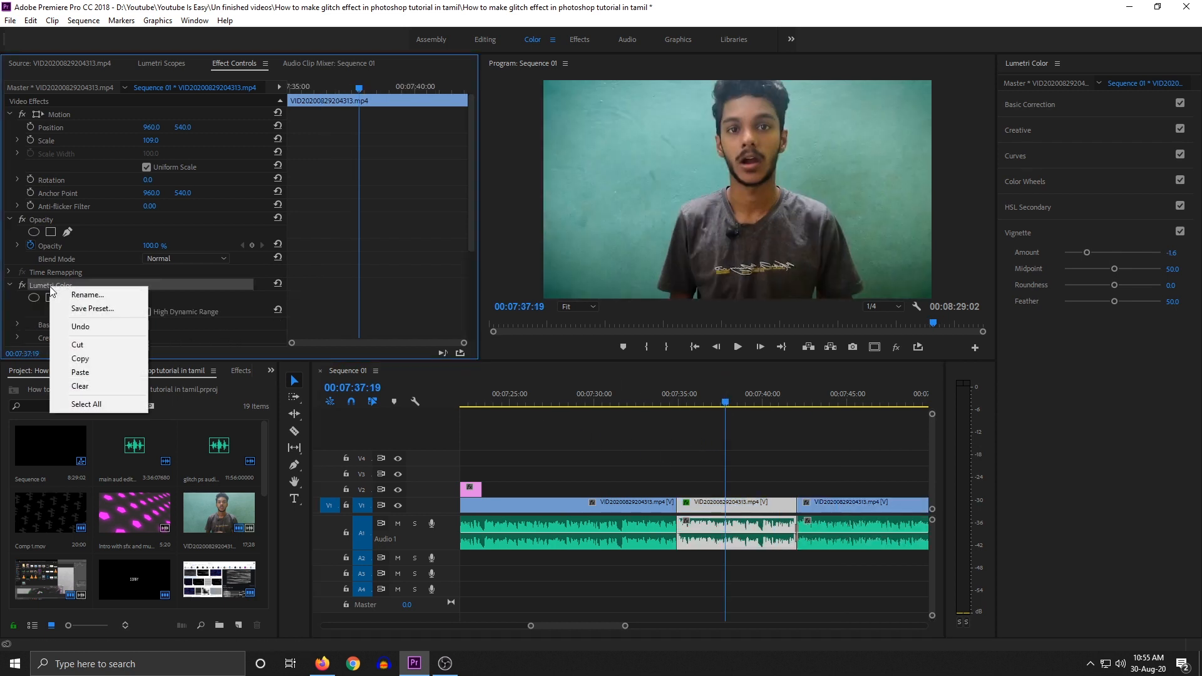
left_click(78, 345)
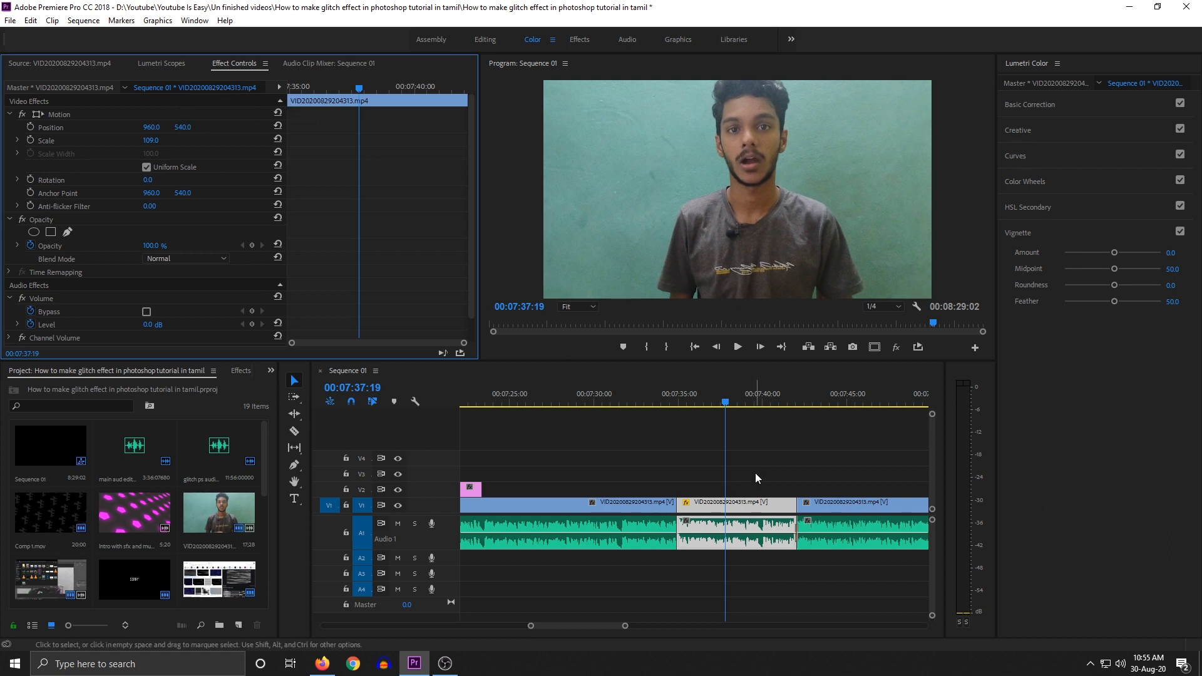
left_click_drag(752, 480, 760, 501)
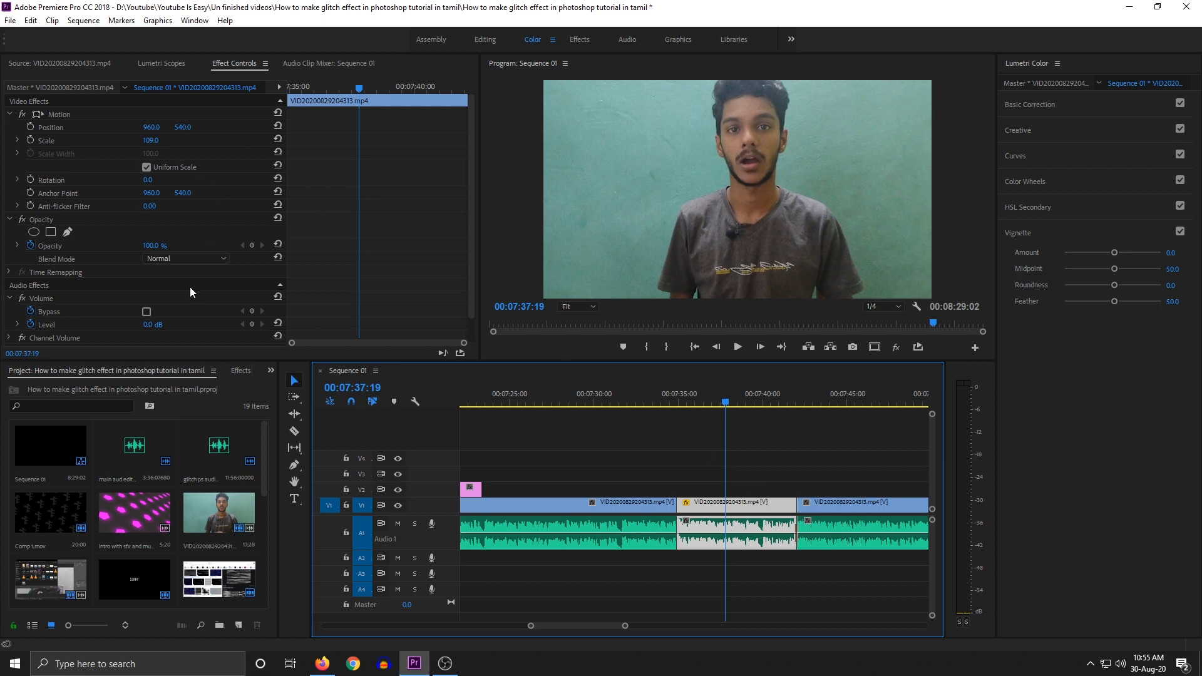
Step: Place another copy of VID20200829204313.mp4 on V1 in the empty area beyond the sequence's last clips, starting at about 00:11:37:00
left_click(56, 89)
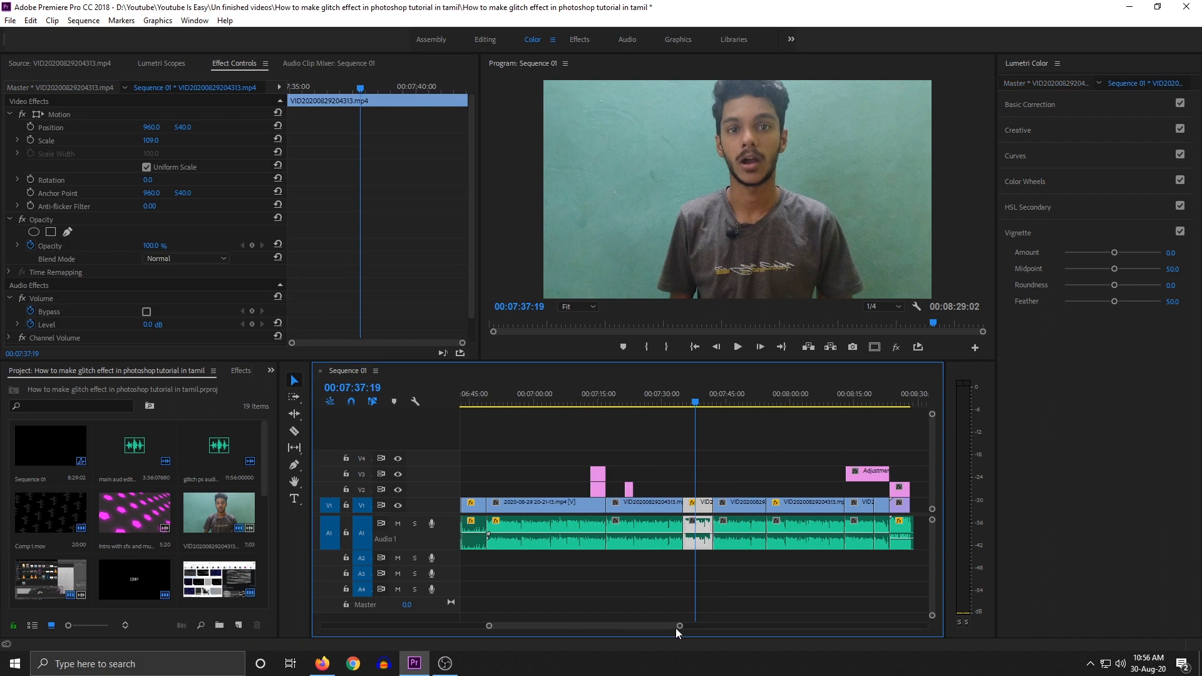
left_click_drag(678, 626, 807, 590)
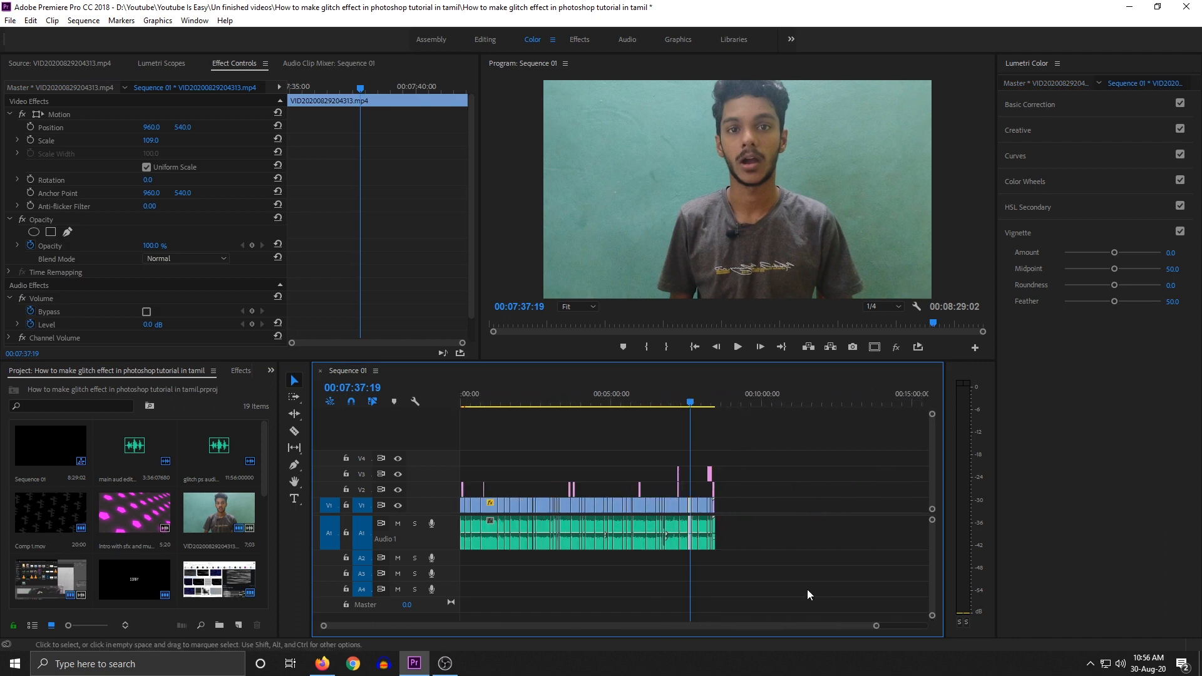
scroll(662, 580, "down", 2)
left_click_drag(688, 454, 806, 544)
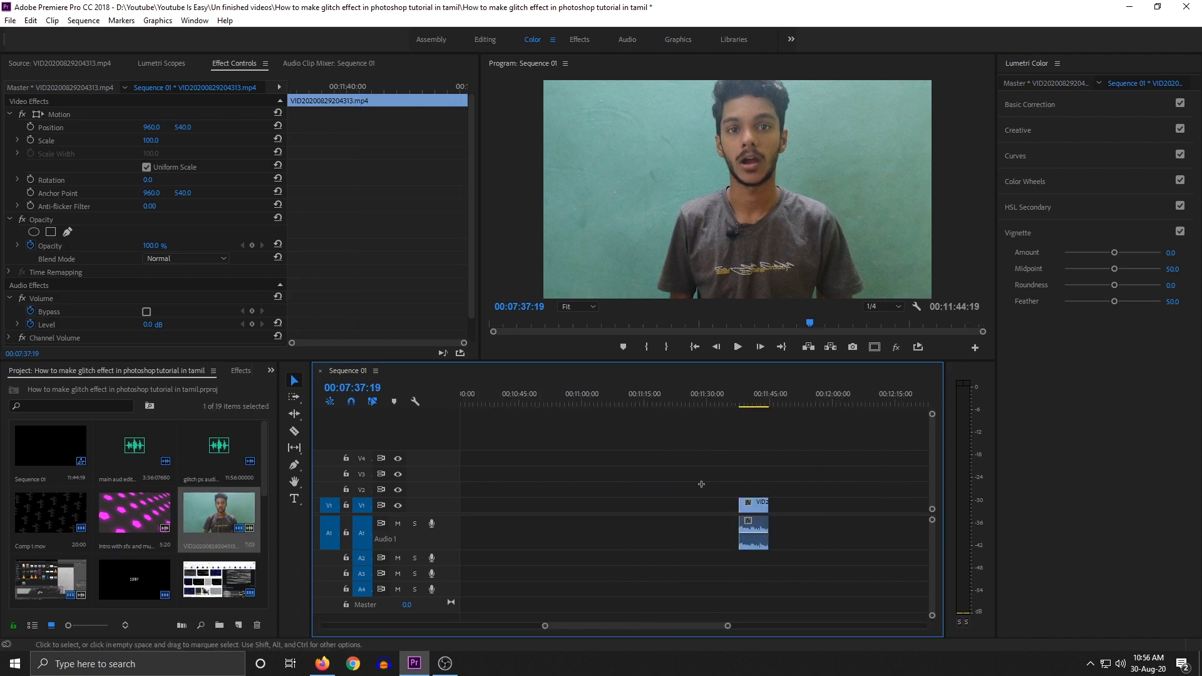
Step: Split the added V1 clip, together with its audio, into several short pieces with the Razor tool
left_click(806, 544)
key("c")
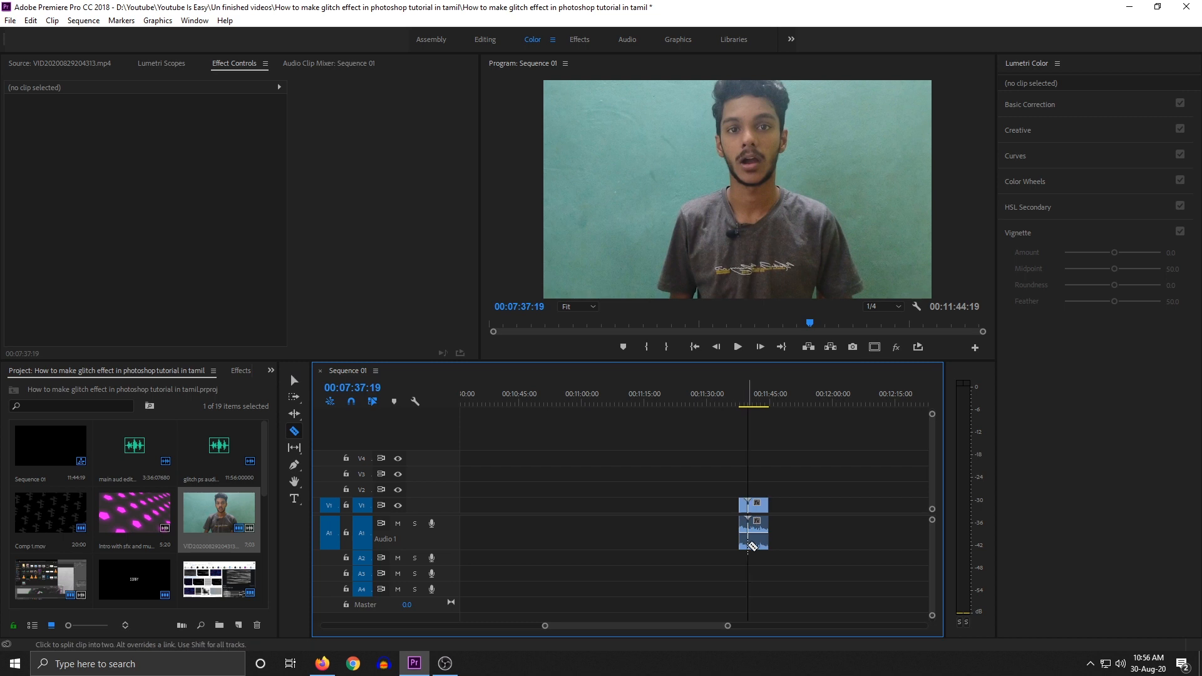
left_click(762, 542)
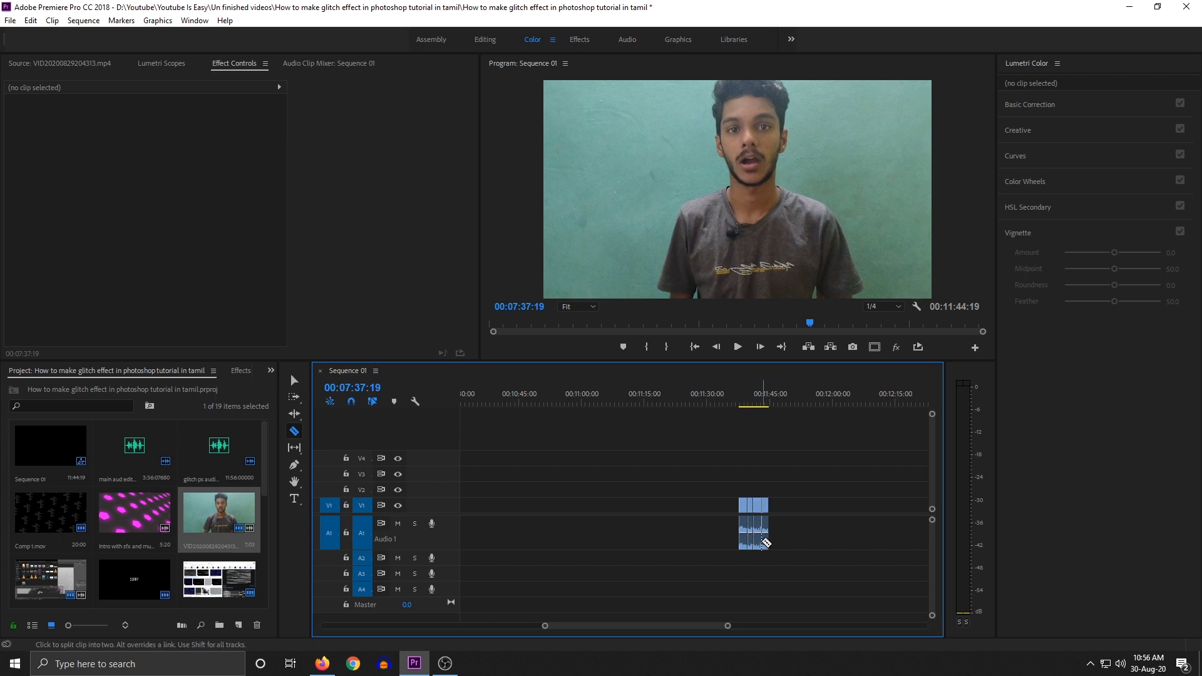
key("v")
Step: Paste the Lumetri Color effect onto the master clip of the first split piece on V1
left_click(746, 512)
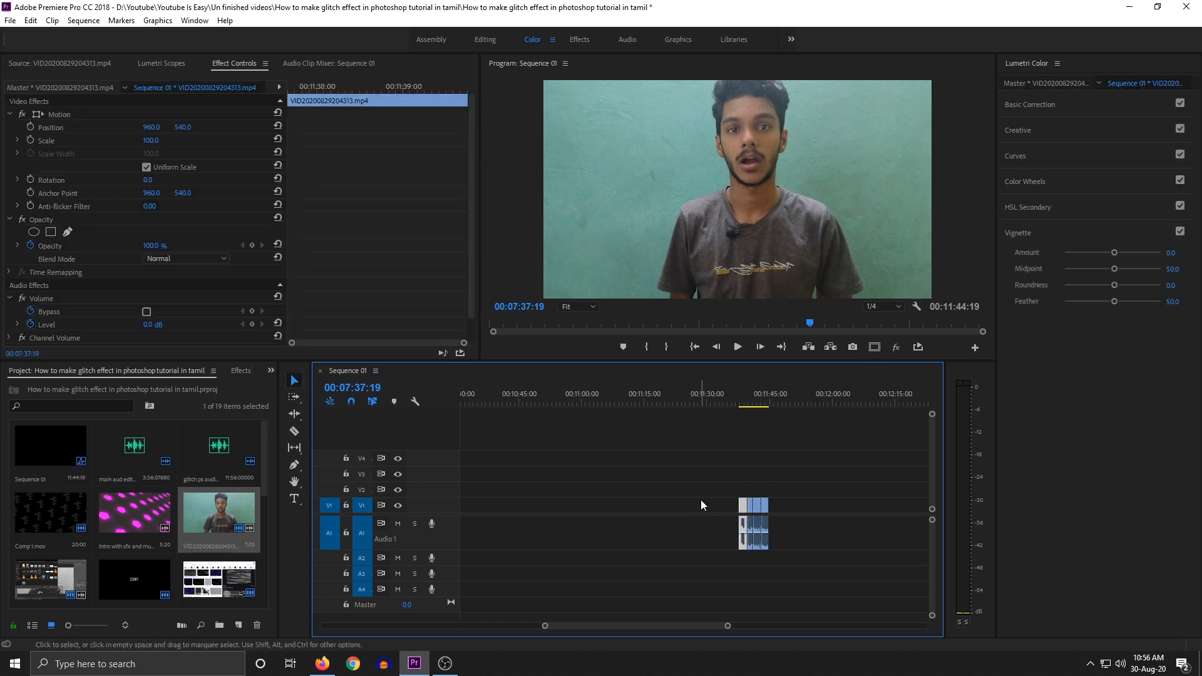
left_click_drag(701, 499, 791, 523)
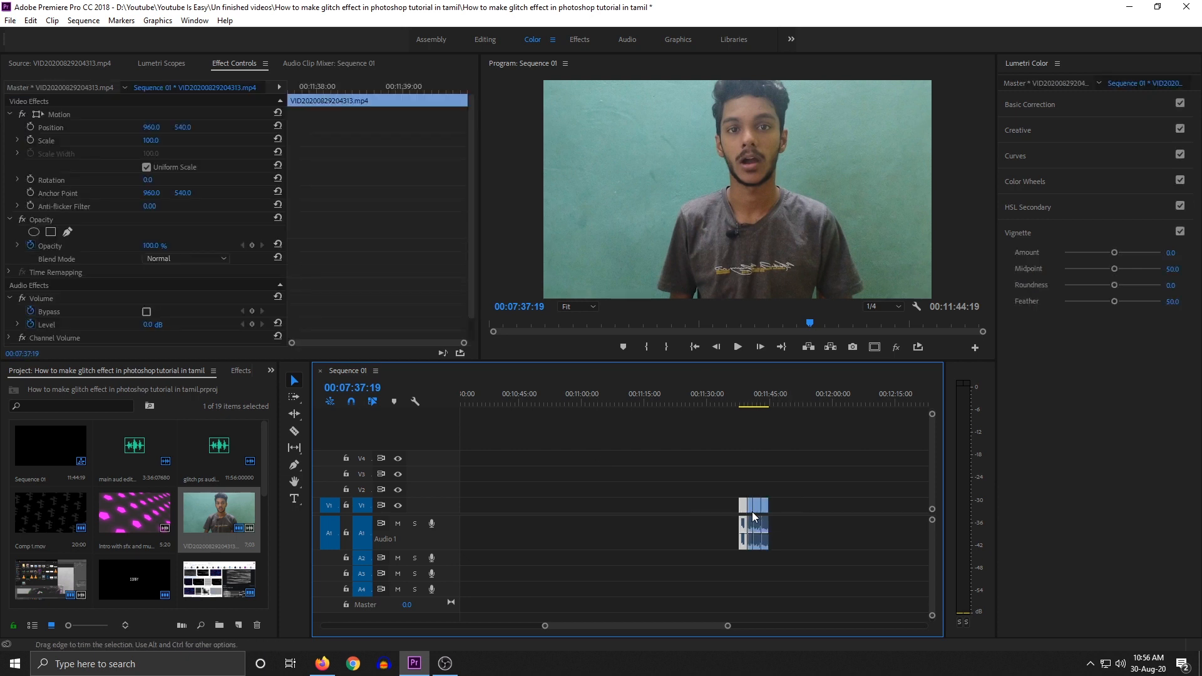
left_click(84, 92)
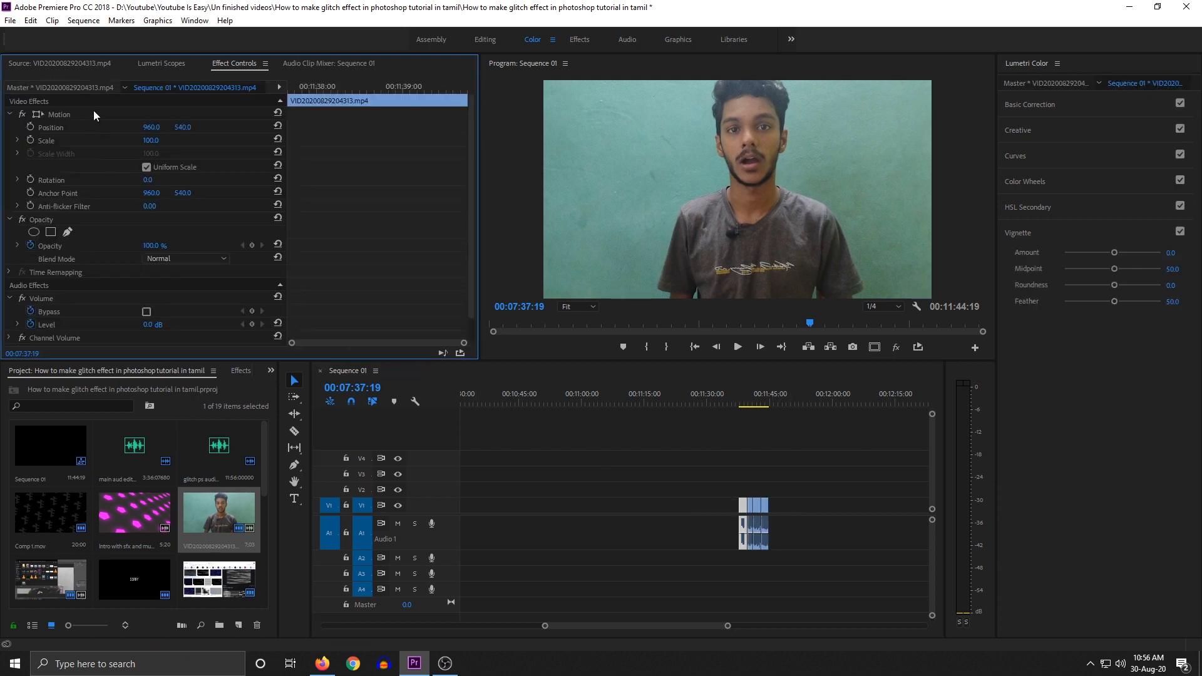
right_click(138, 229)
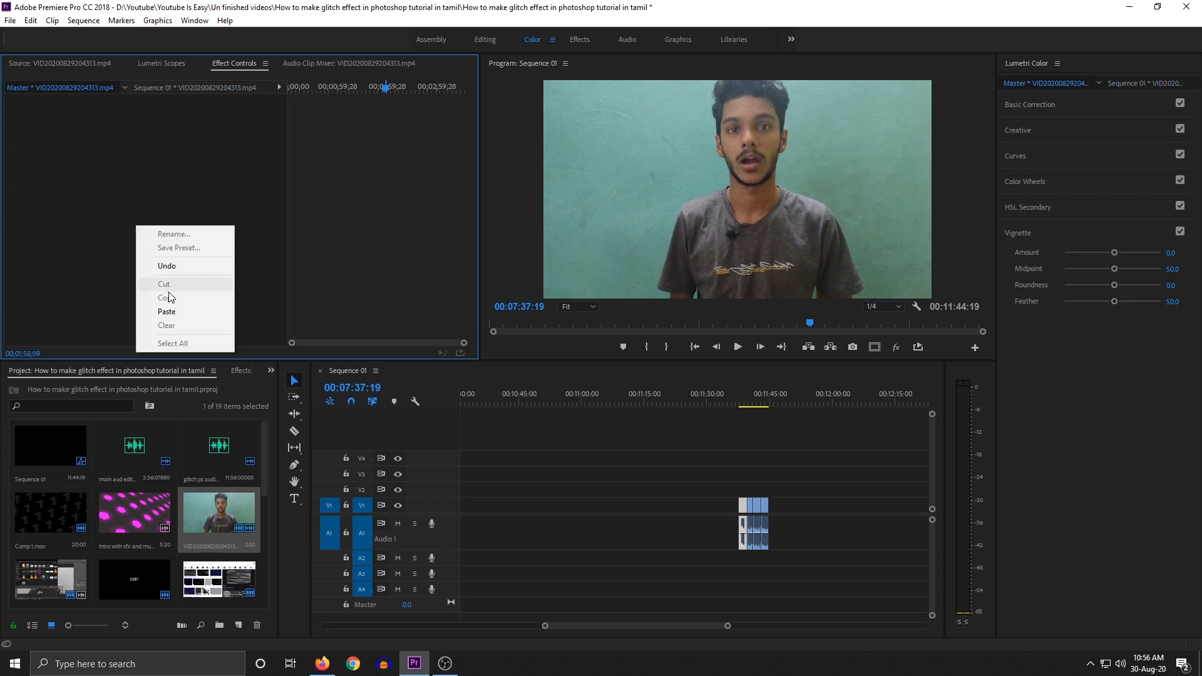
left_click(166, 312)
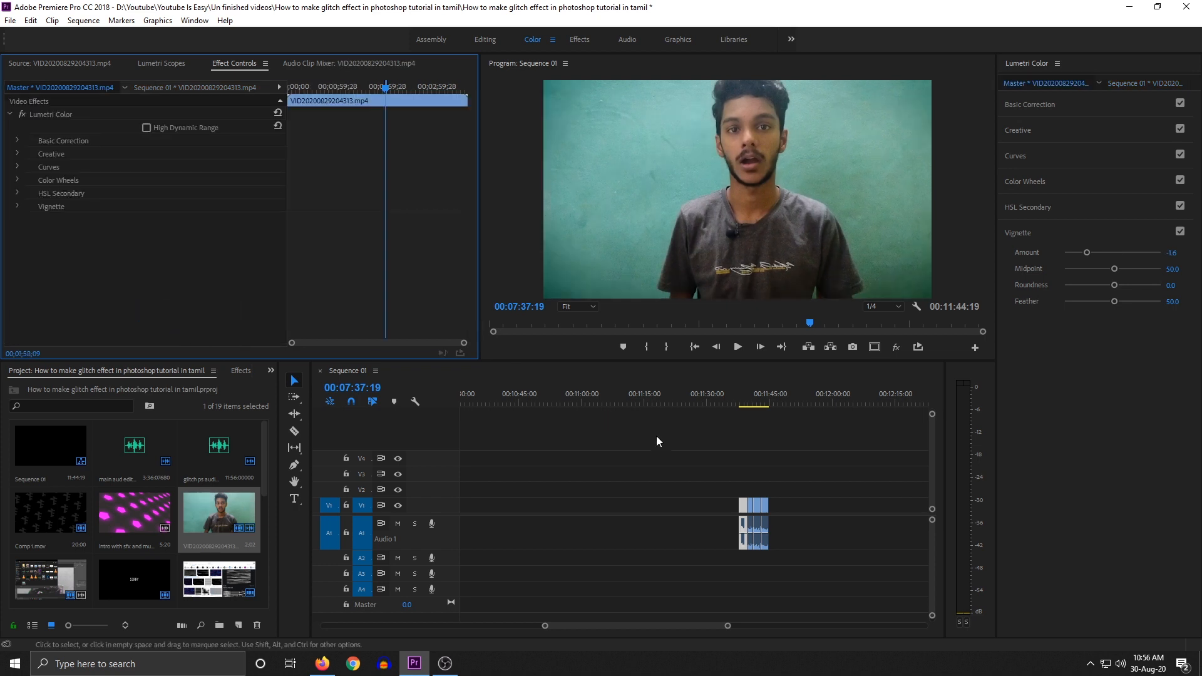
Step: Check the grade across the split pieces from 00:11:38:20 and on the V1 talking-head clip at 00:07:28:11
left_click(746, 403)
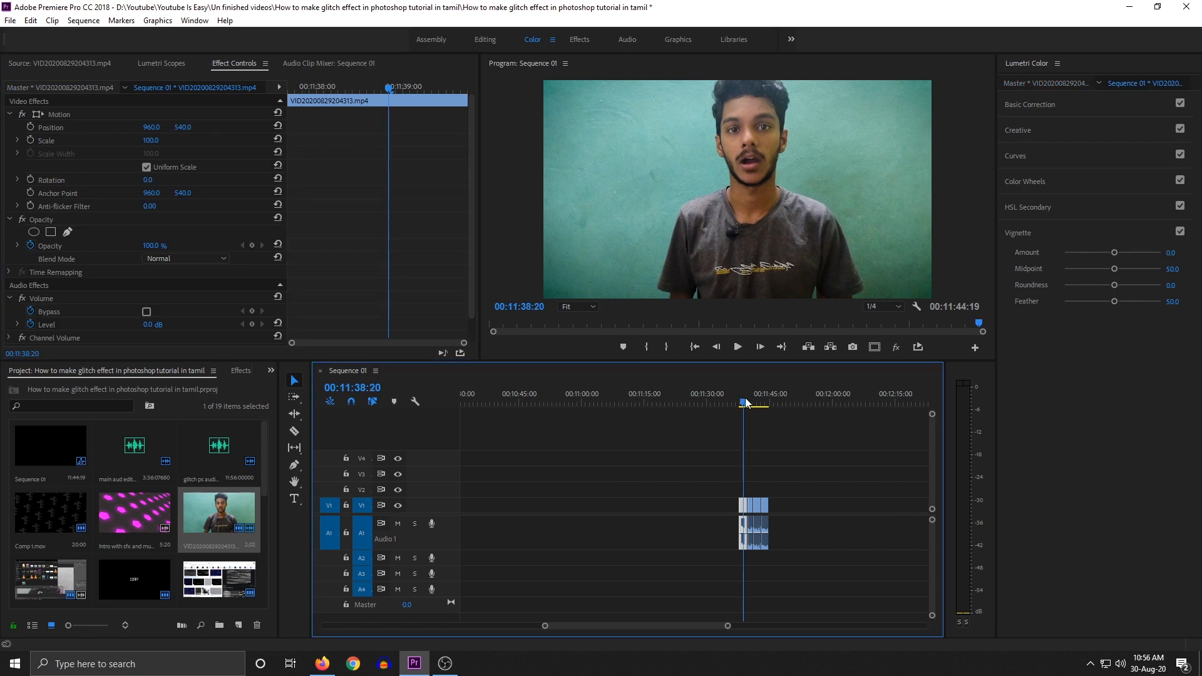
left_click_drag(748, 404, 769, 404)
scroll(595, 465, "up", 4)
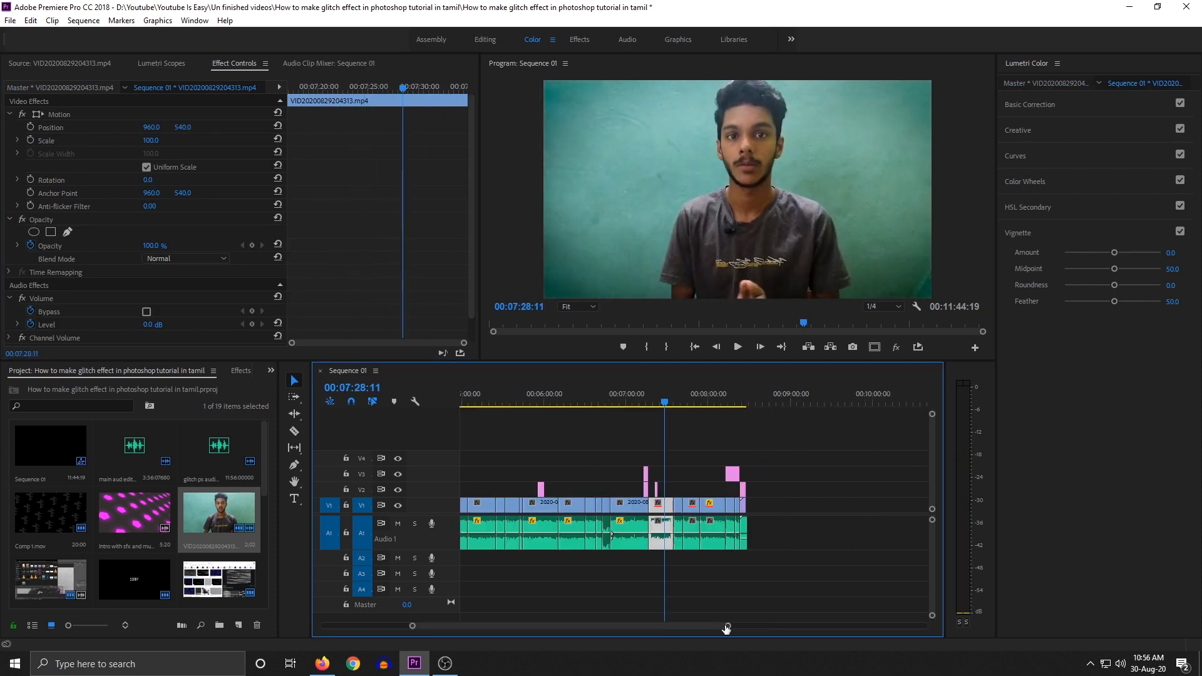
Step: Delete the Lumetri Color effect from the master clip of the V1 talking-head clip at 00:07:28:11
left_click_drag(725, 627, 639, 627)
scroll(778, 566, "down", 3)
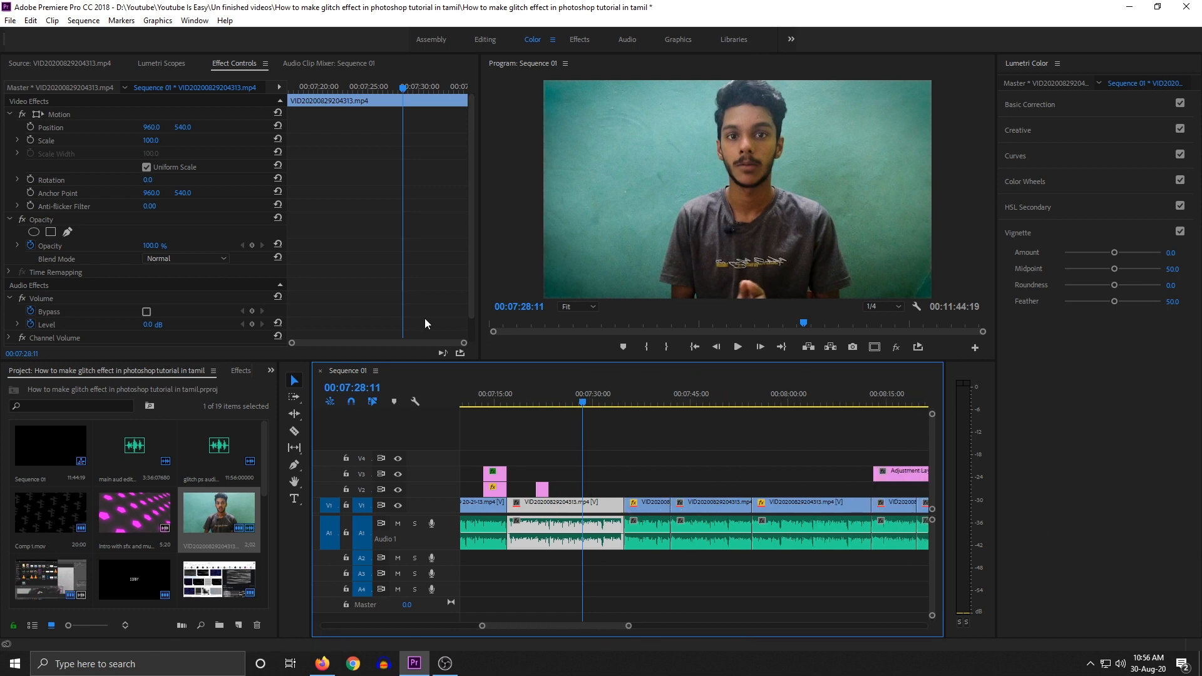
left_click(87, 88)
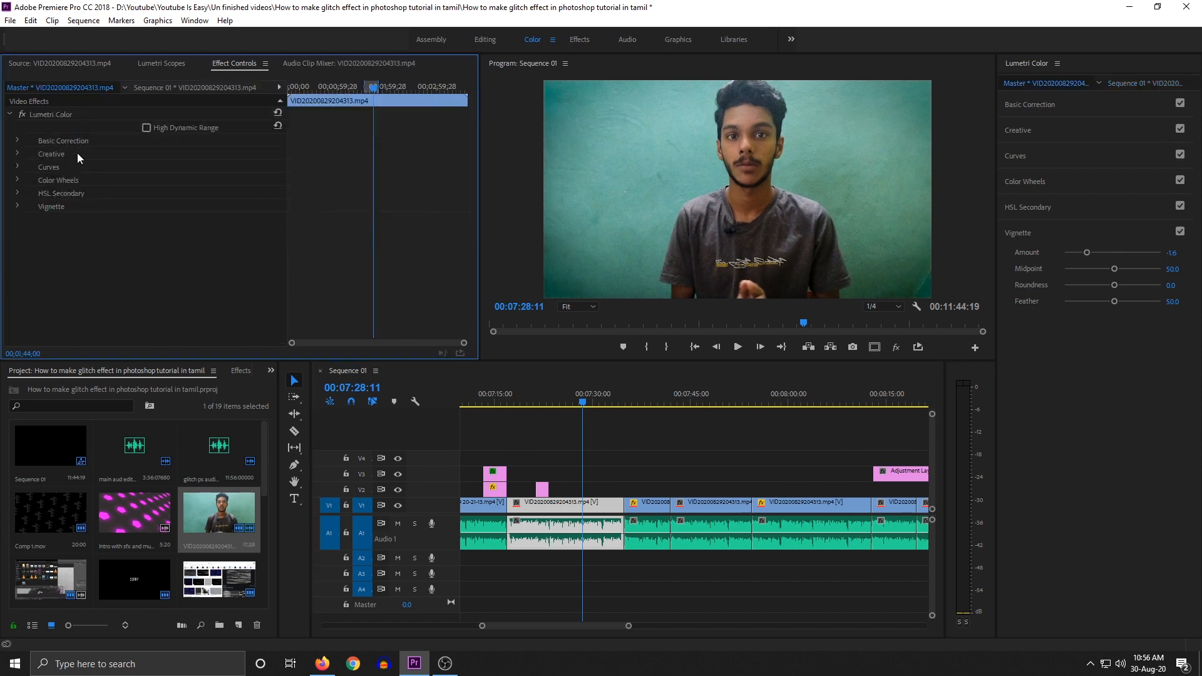
left_click(59, 115)
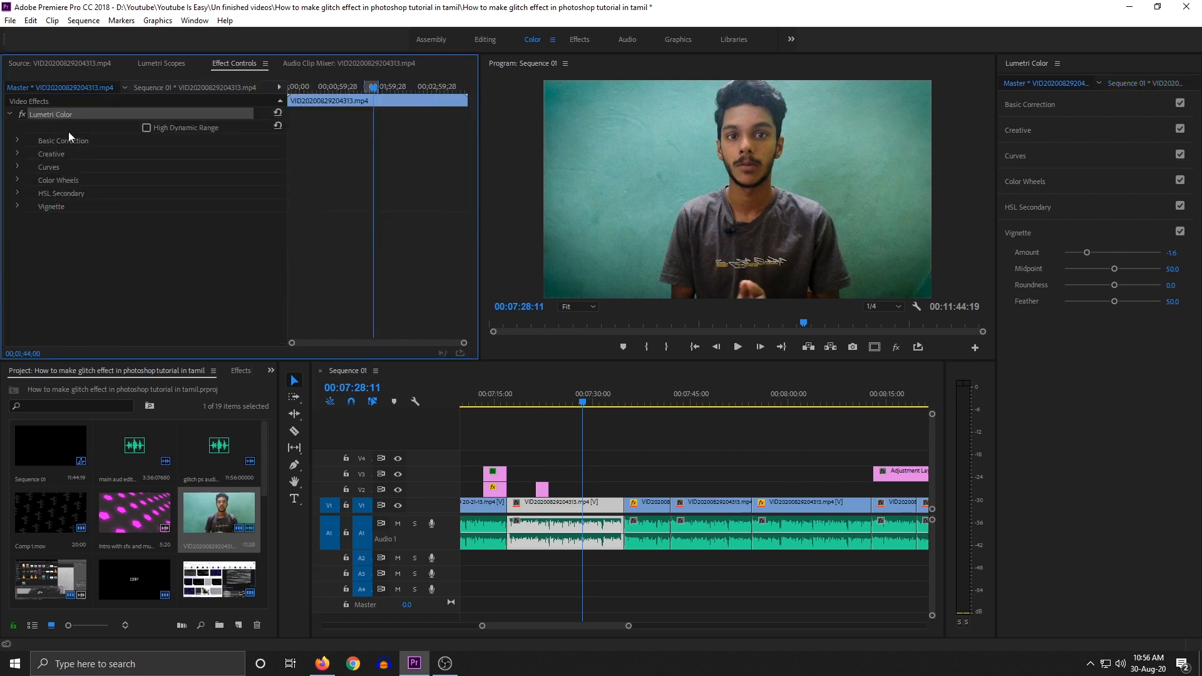
key("Delete")
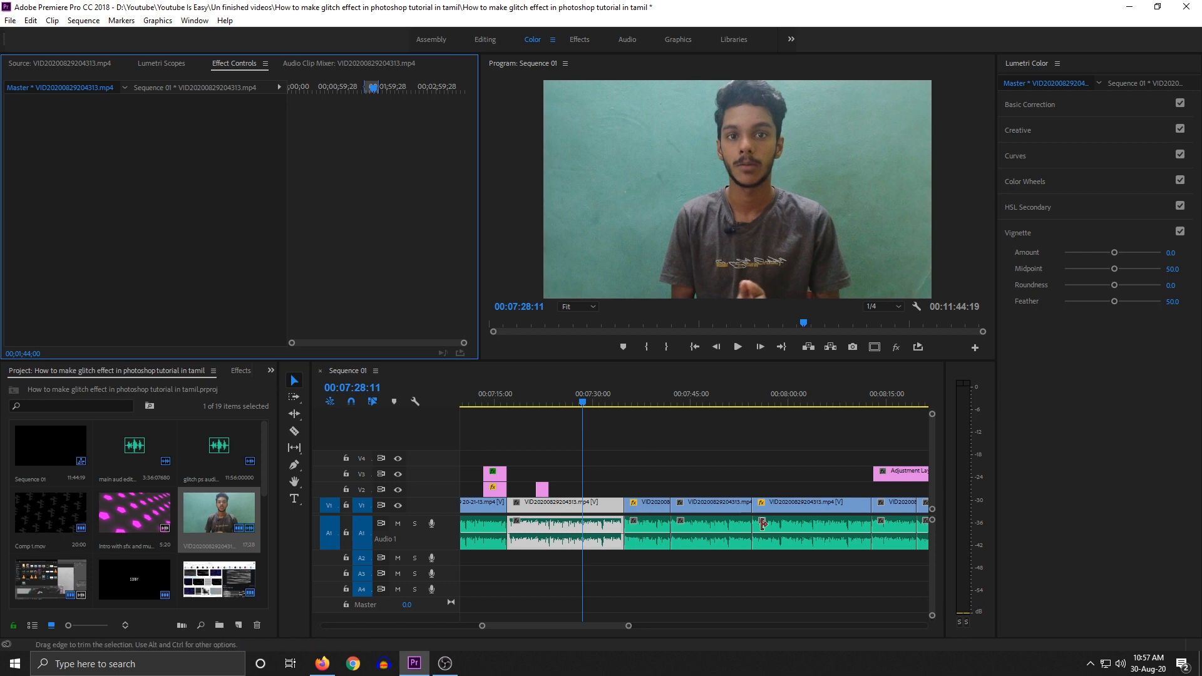
Step: Select the V1 talking-head clip at 00:07:28:11 and paste the Lumetri Color effect onto its master clip
scroll(776, 520, "down", 3)
scroll(656, 522, "up", 10)
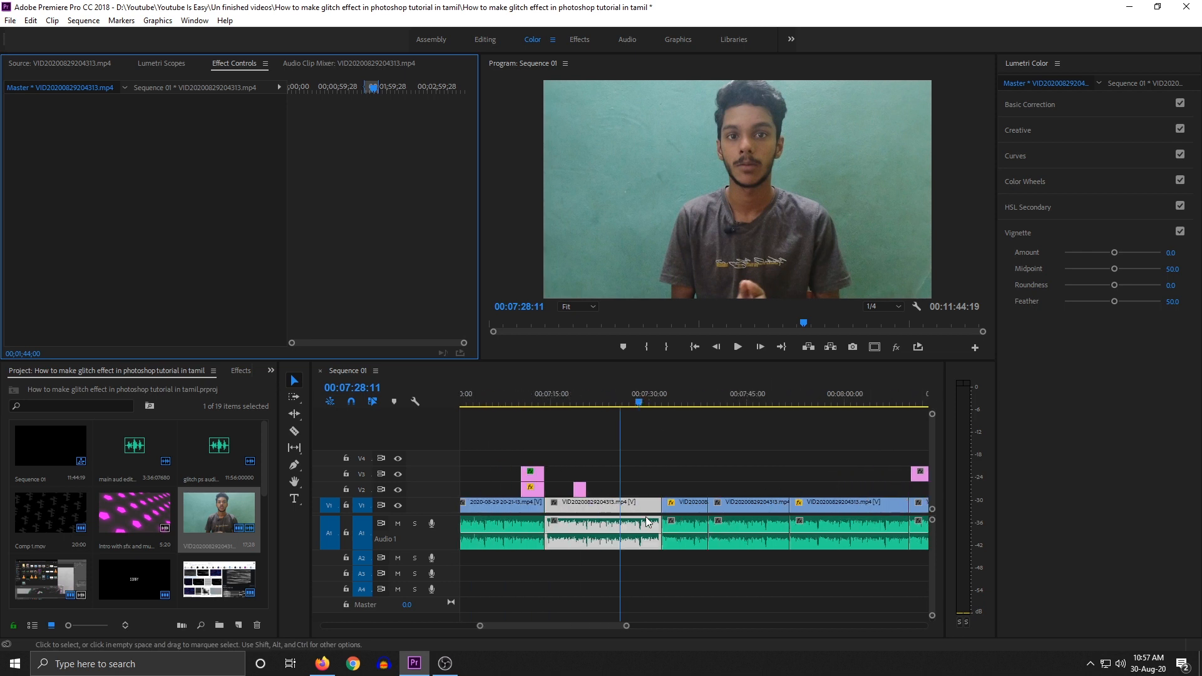
left_click_drag(594, 470, 615, 491)
scroll(800, 448, "down", 3)
left_click(806, 506)
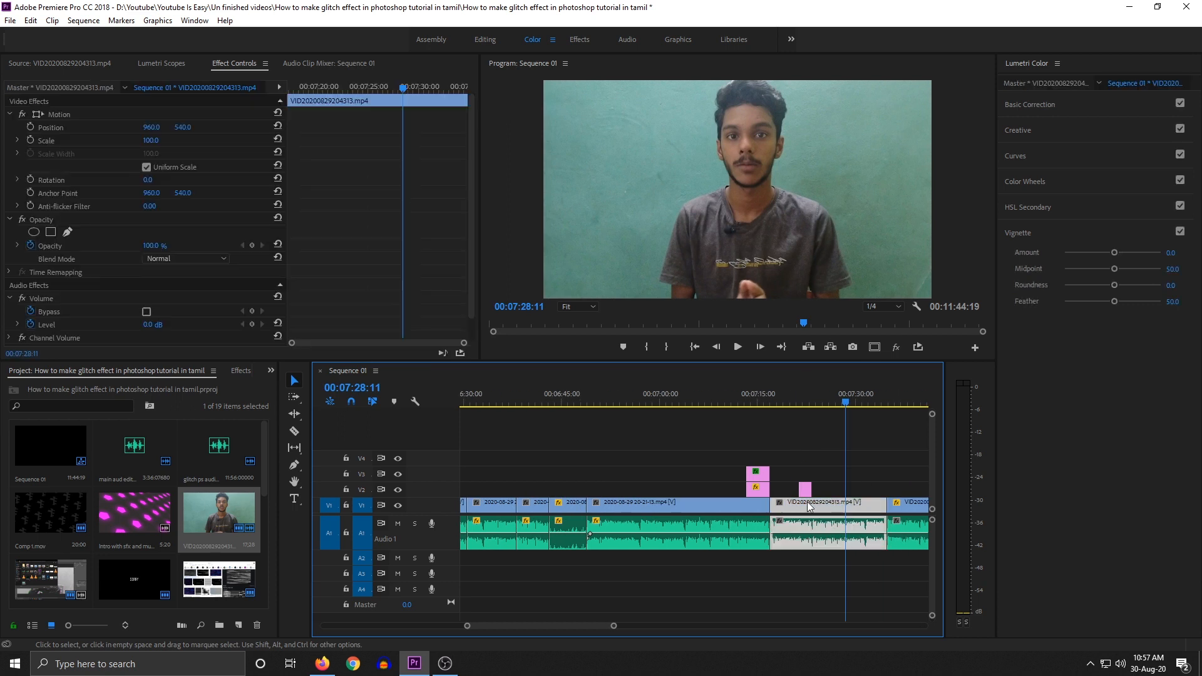
left_click(89, 93)
right_click(187, 194)
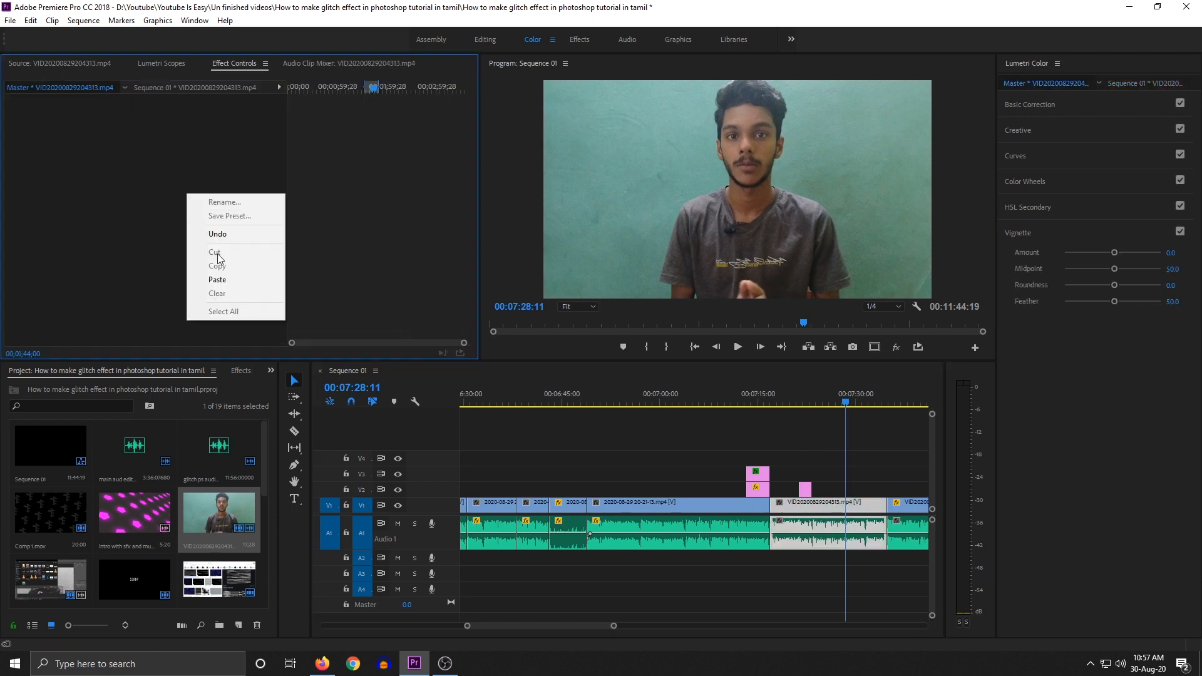
left_click(235, 289)
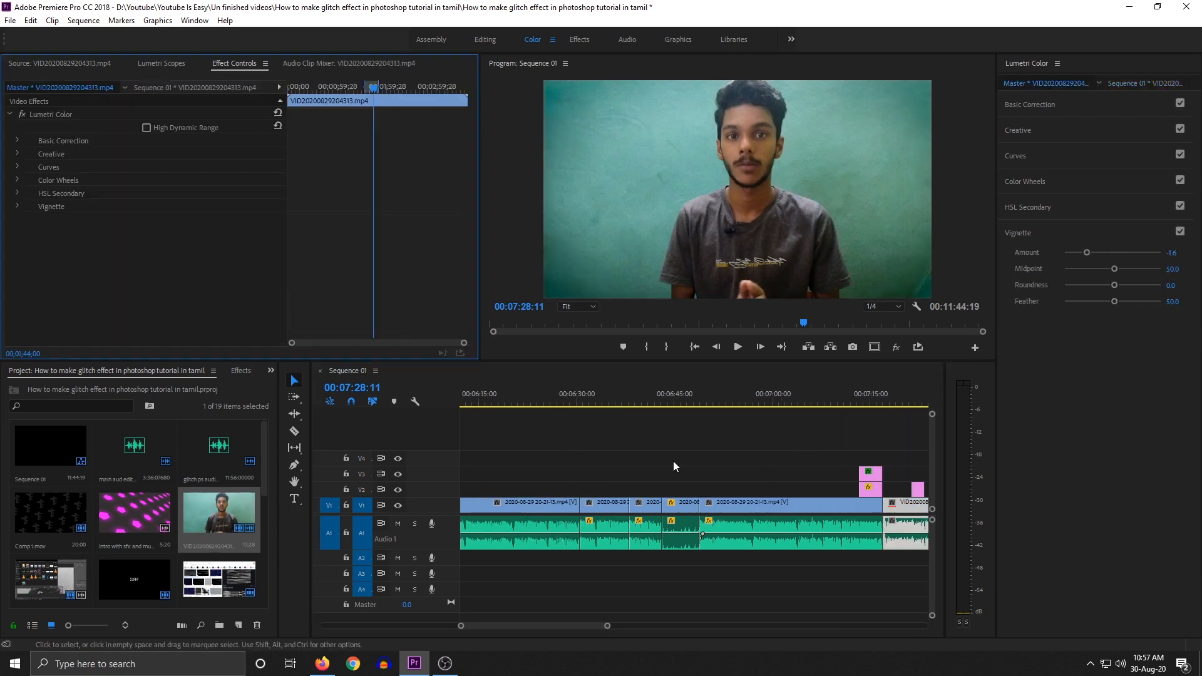
Step: Compare the screen-recording clip at 00:06:17:07 with the opening talking-head clip at 00:00:09:15 to see which footage is graded
scroll(620, 520, "up", 5)
left_click(632, 502)
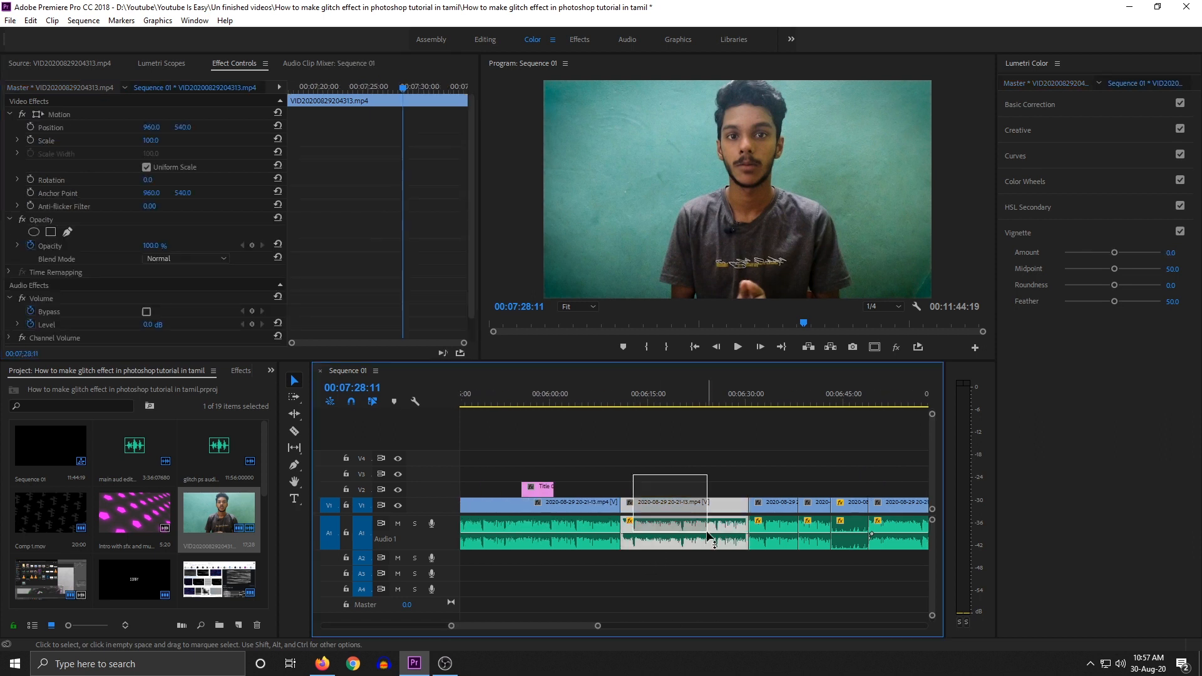
left_click(663, 400)
left_click_drag(597, 625, 927, 626)
scroll(564, 540, "up", 7)
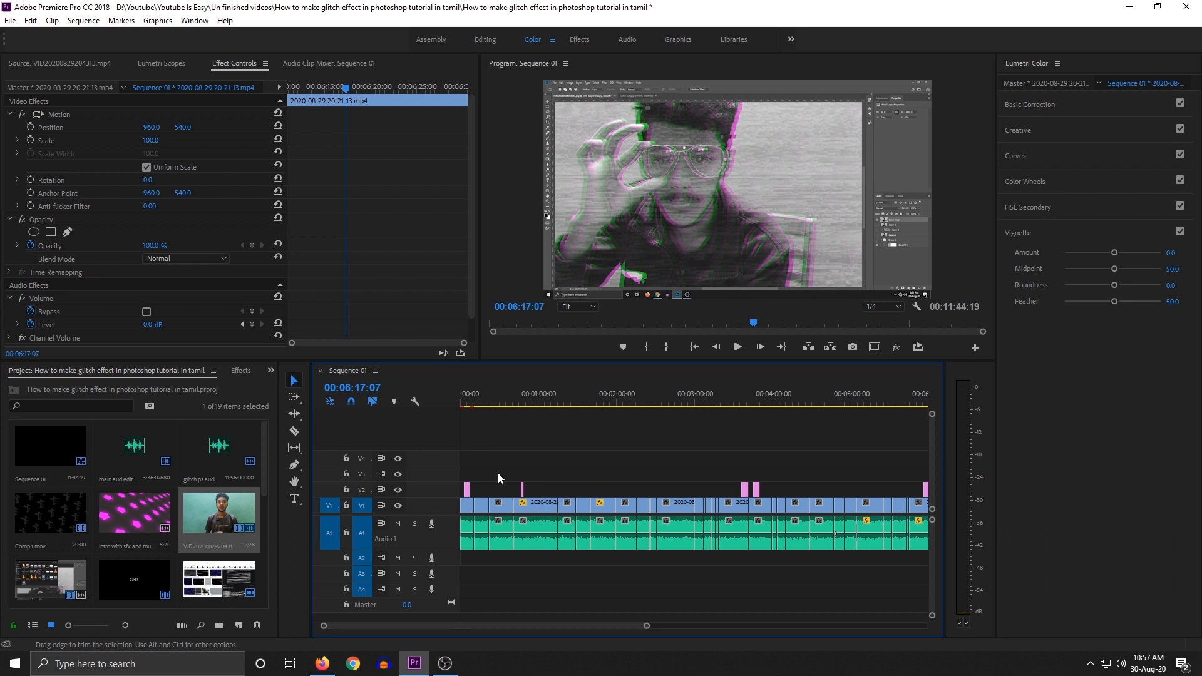
left_click(473, 401)
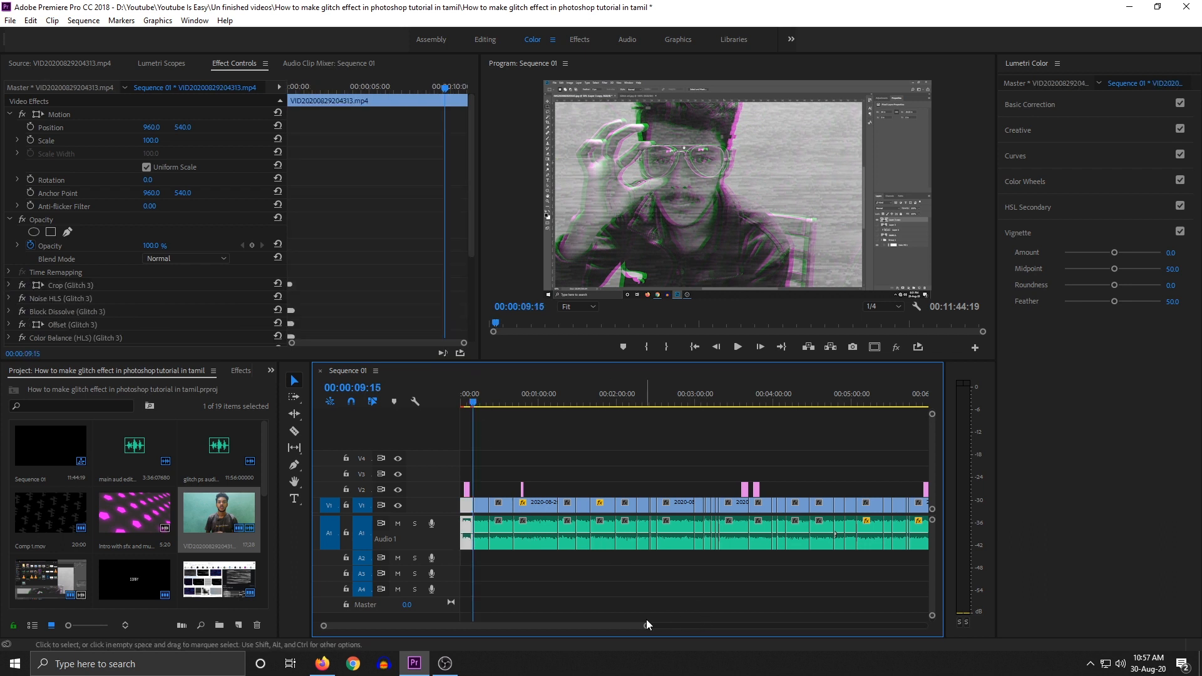
left_click_drag(645, 625, 517, 615)
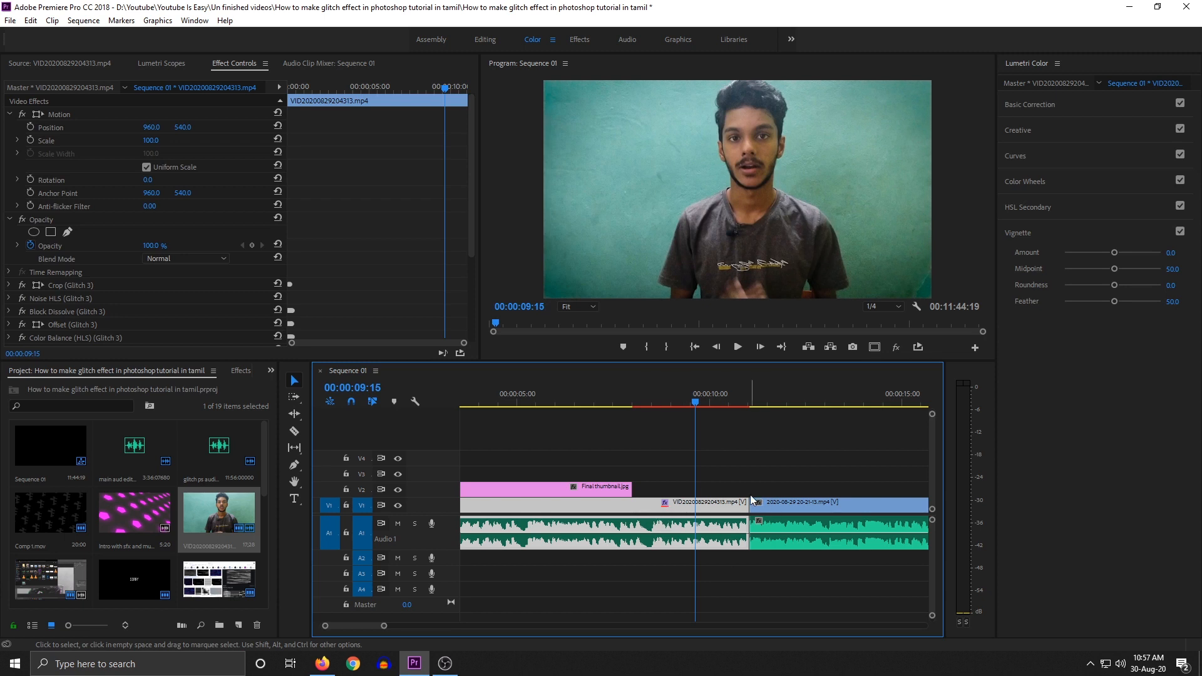
Step: Look along the timeline from the opening clip through the V1 screen-recording clips up to about 00:03:45:00
left_click_drag(384, 625, 420, 625)
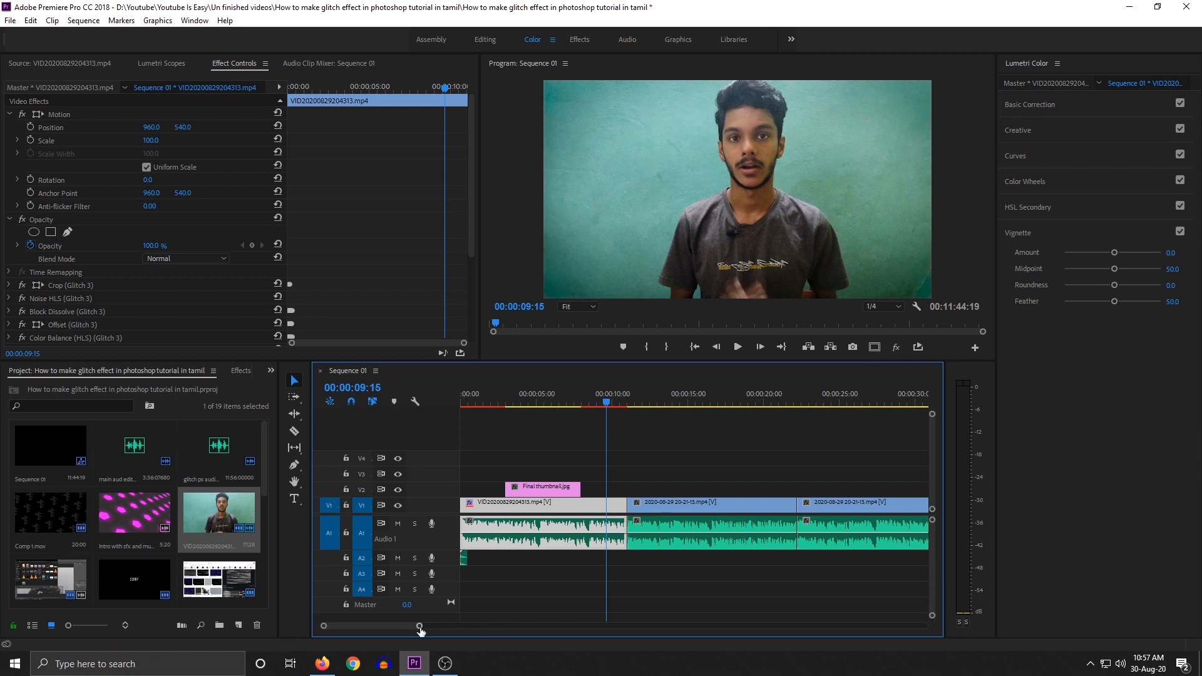
left_click_drag(419, 626, 464, 616)
scroll(806, 555, "down", 5)
scroll(806, 555, "down", 5)
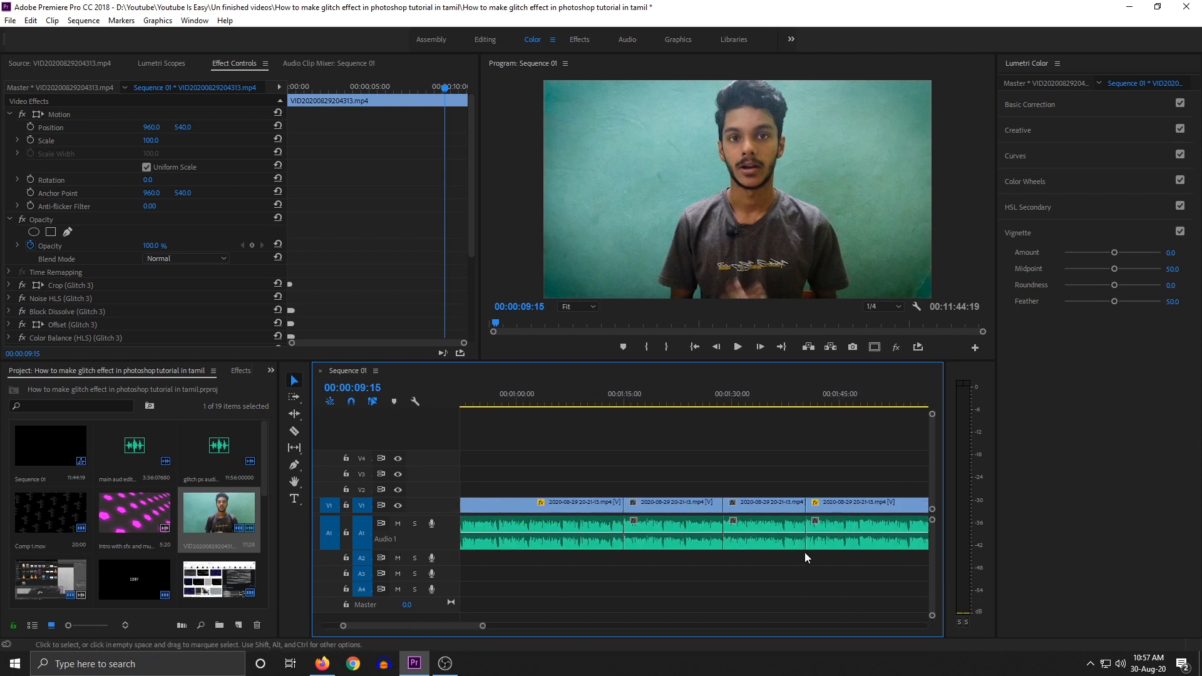
left_click_drag(518, 626, 533, 626)
scroll(645, 550, "down", 3)
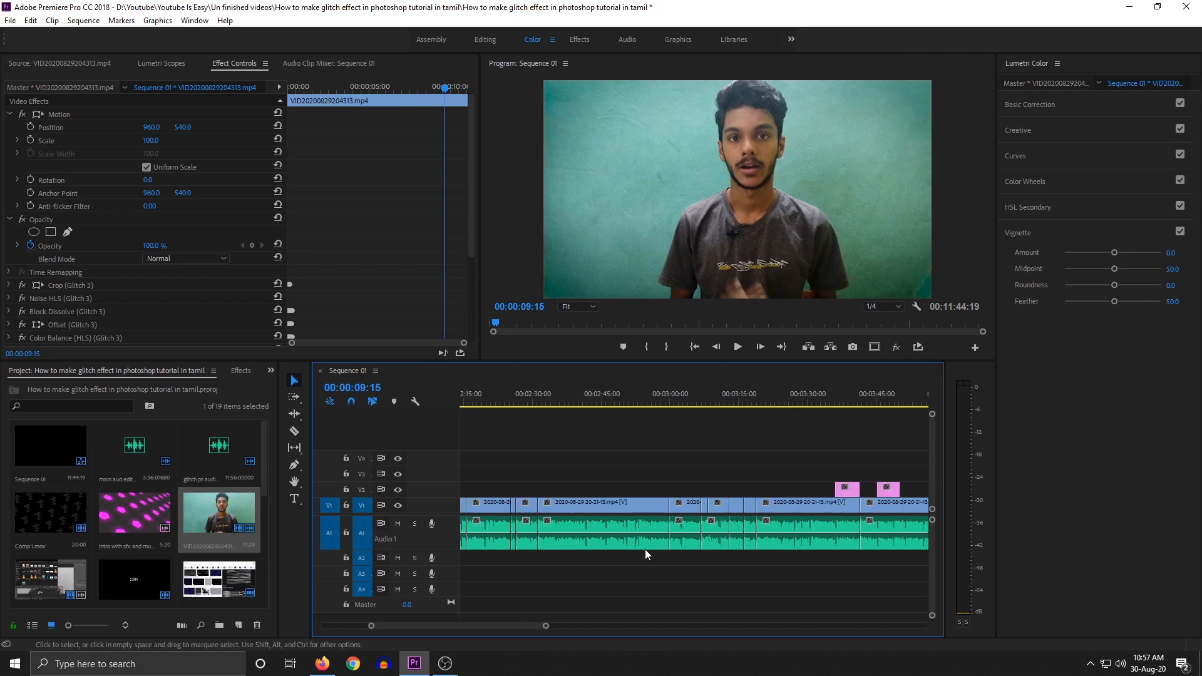